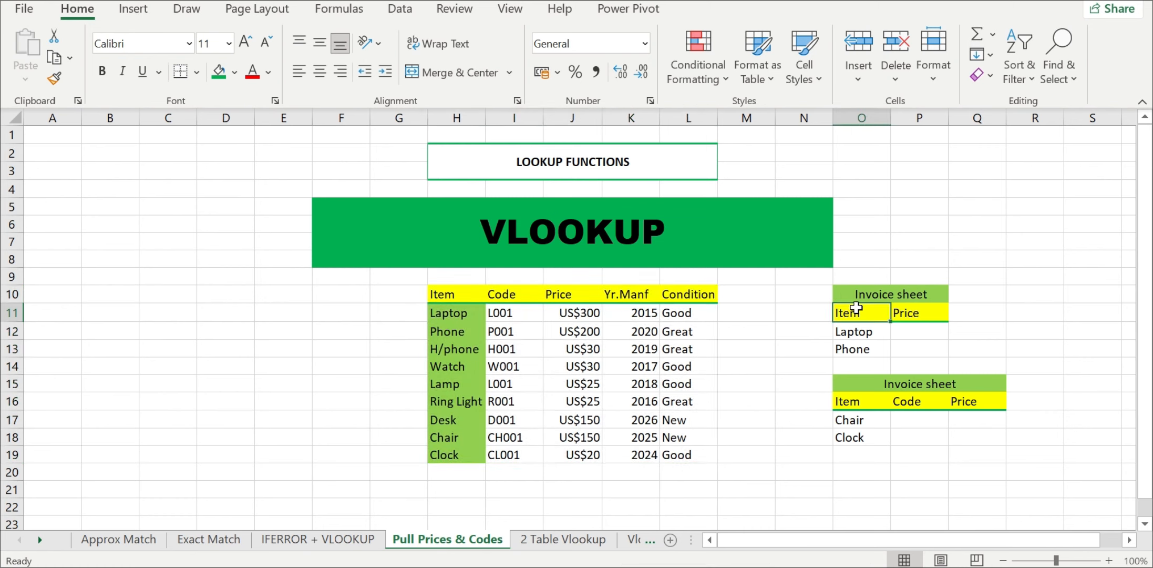
Examine the Item, Code and Price columns of the two invoice sheets that need filling
click(916, 312)
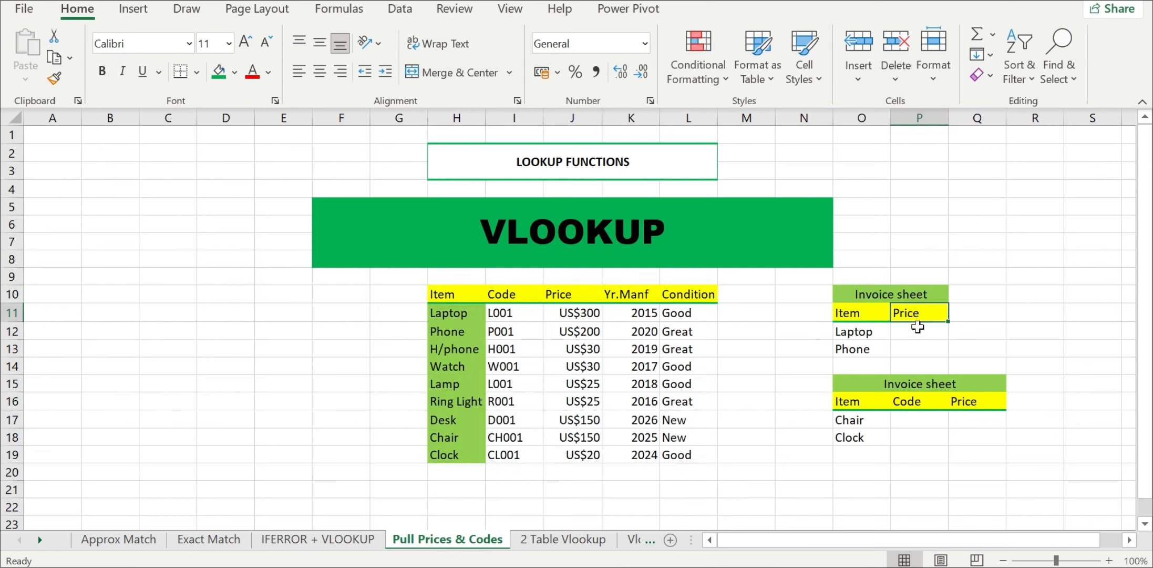
click(915, 402)
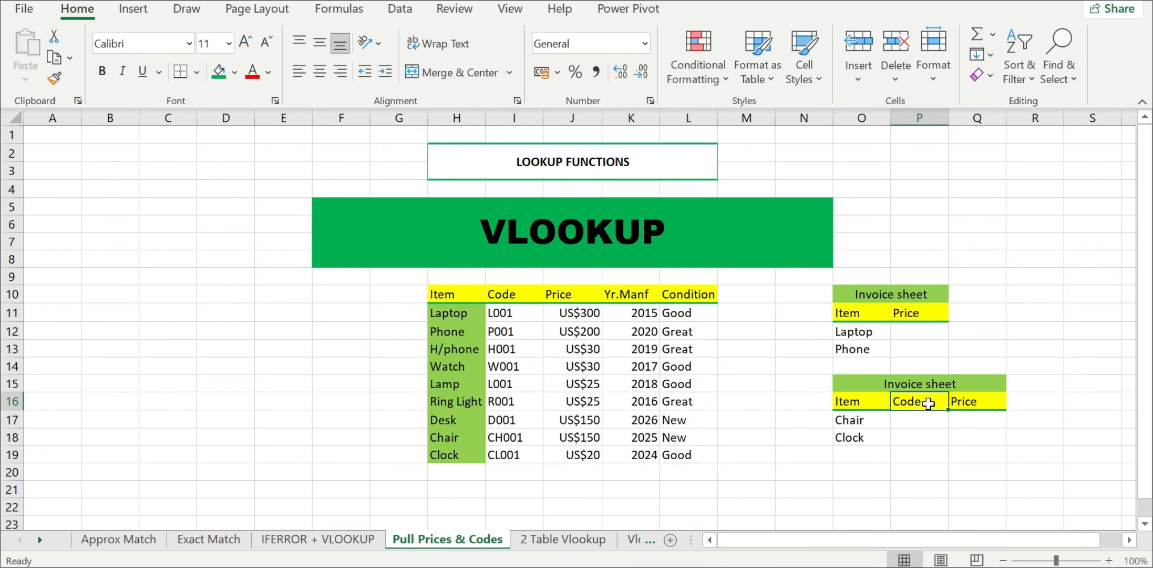
click(975, 401)
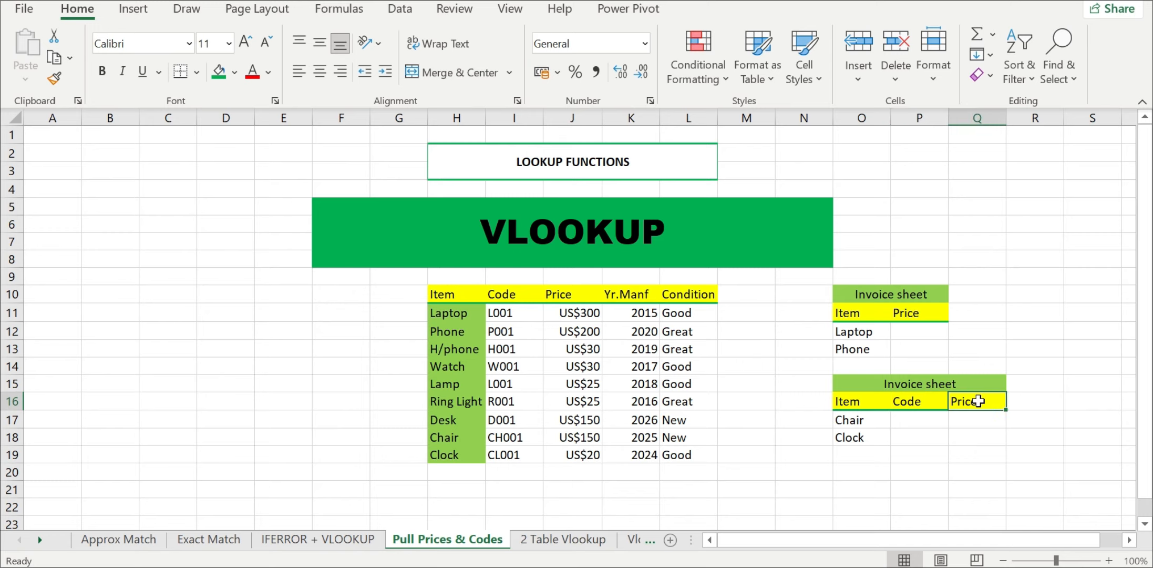
click(880, 332)
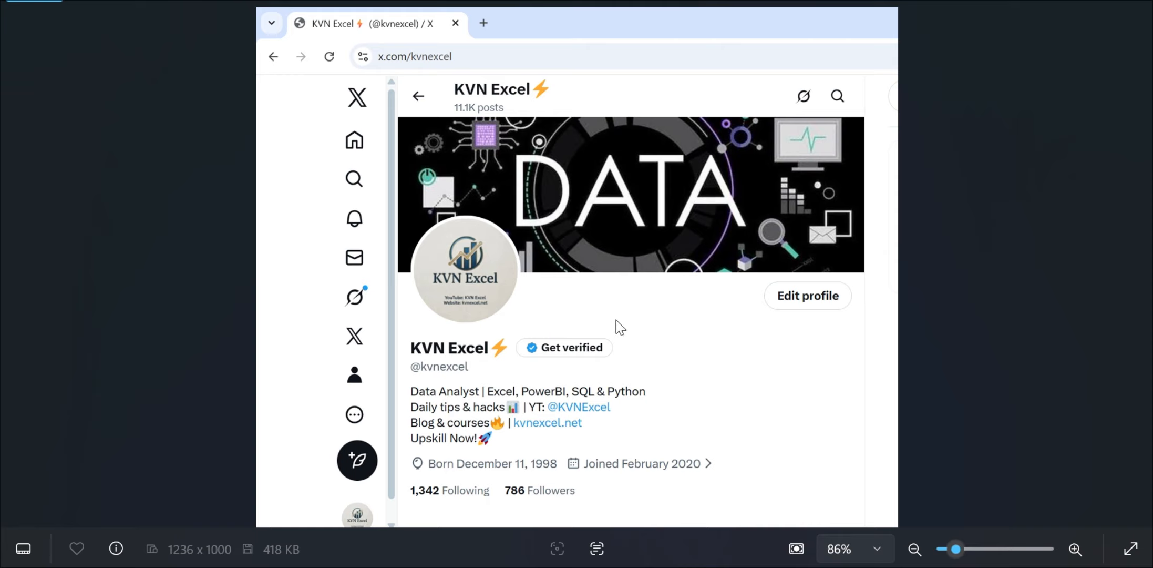
click(1048, 8)
click(1006, 30)
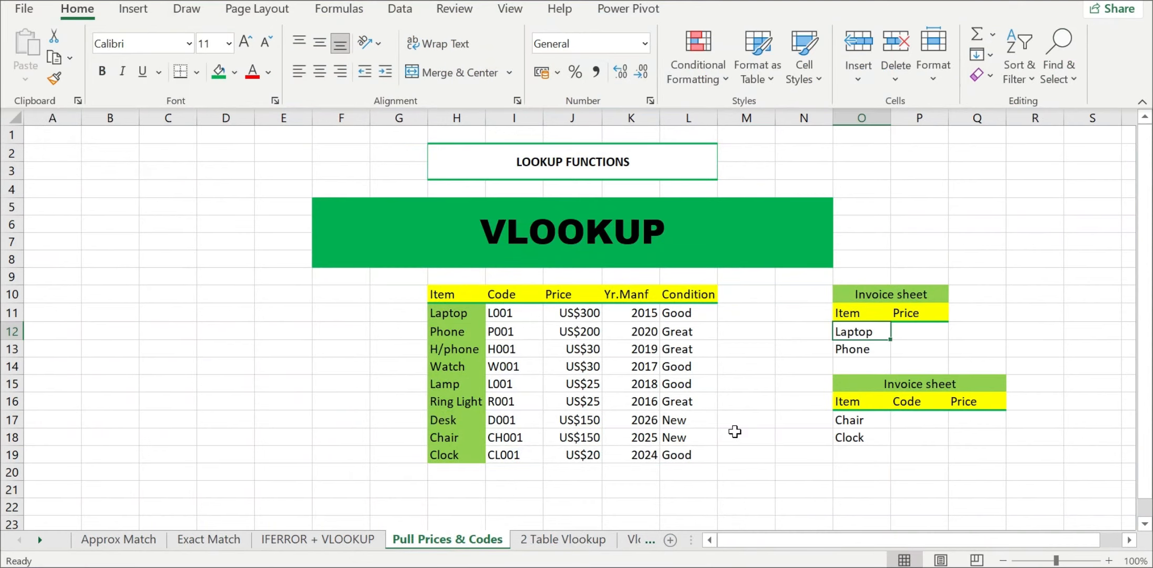
Review the first invoice sheet's items and empty price cell against the source table in H10:L19
click(852, 349)
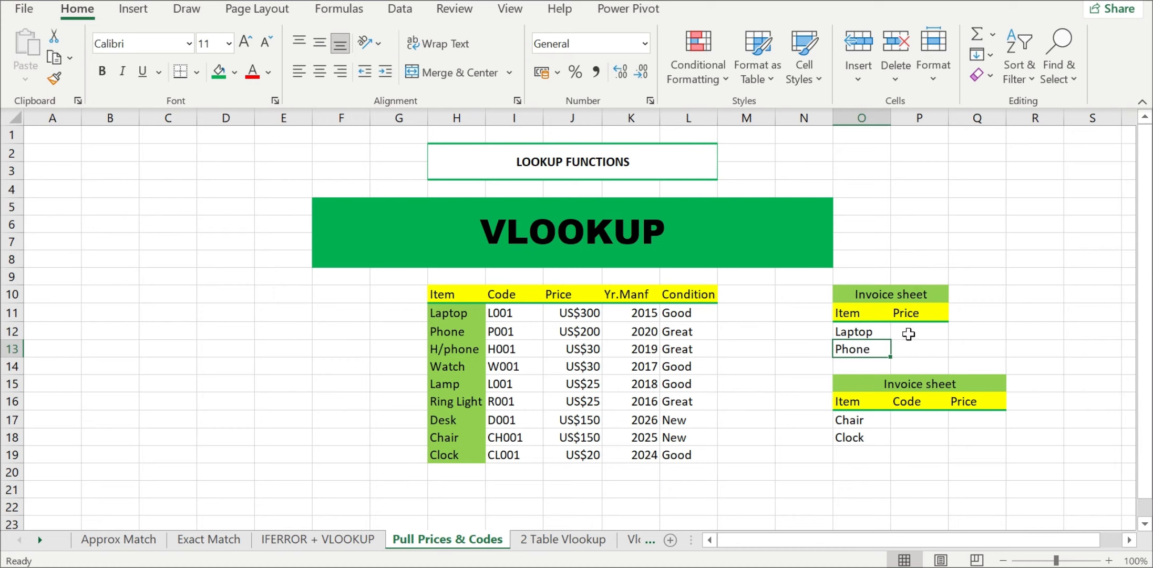
click(909, 333)
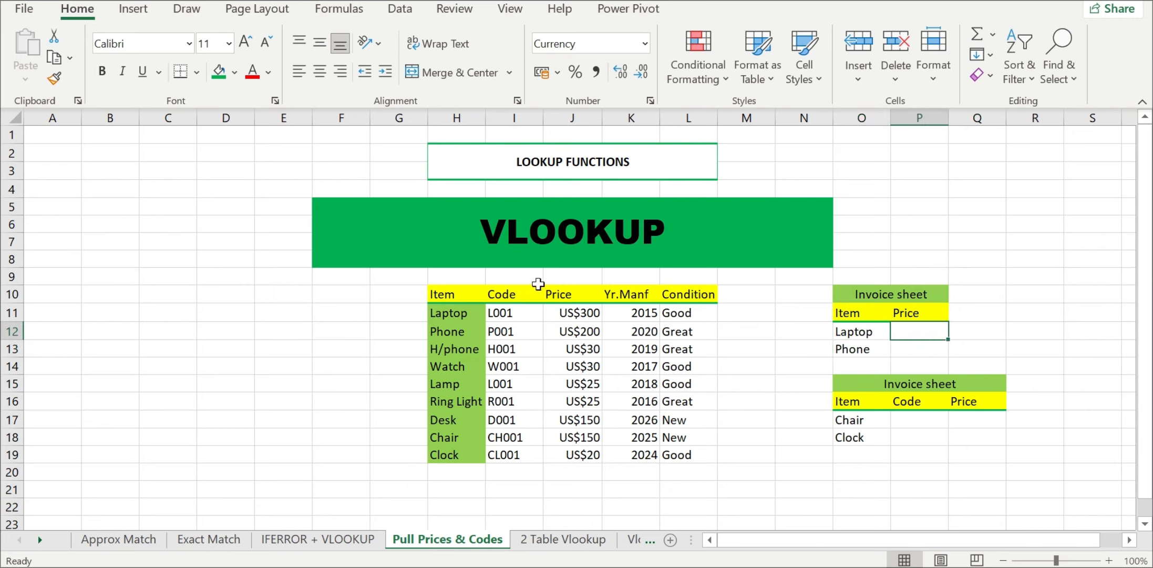
drag(444, 294, 678, 452)
click(783, 395)
drag(783, 396, 682, 454)
click(463, 312)
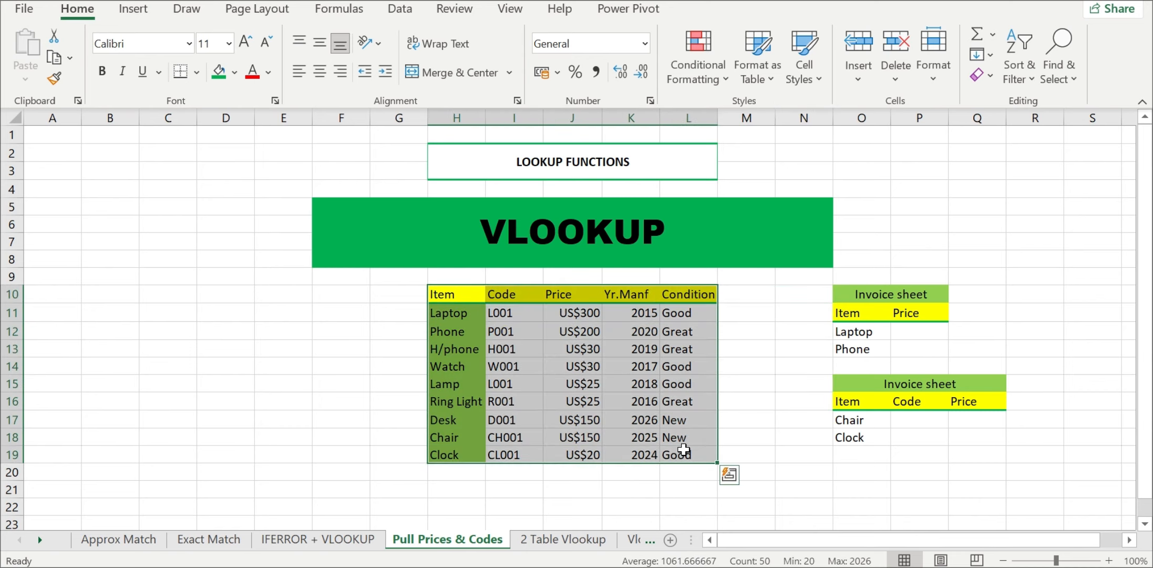
click(917, 332)
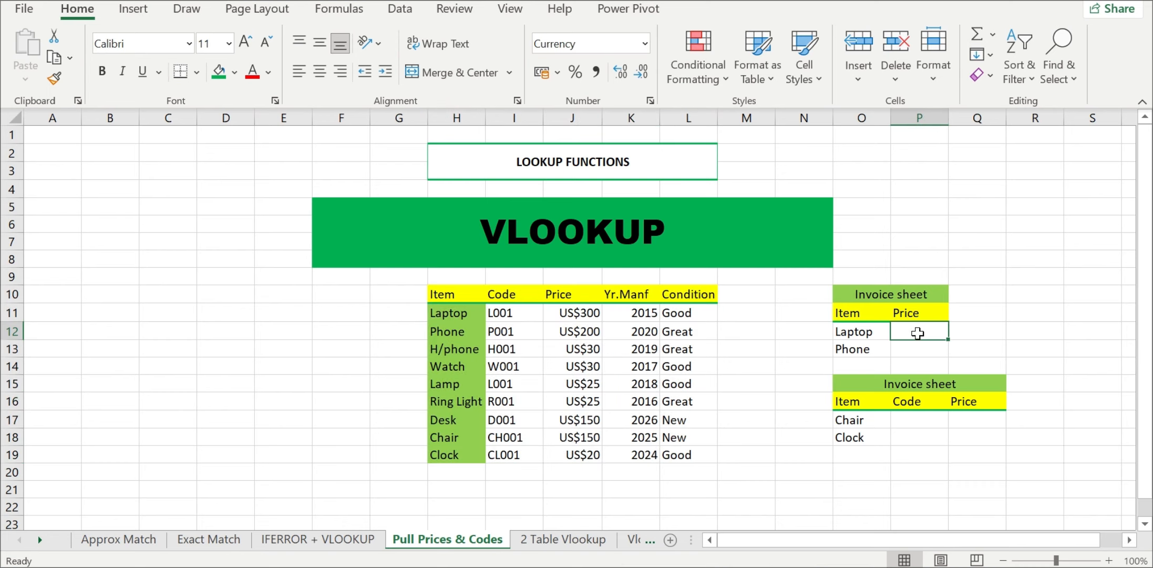
Find the Laptop and Phone prices in the source table and check their empty price cells in the first invoice sheet
click(445, 314)
click(565, 316)
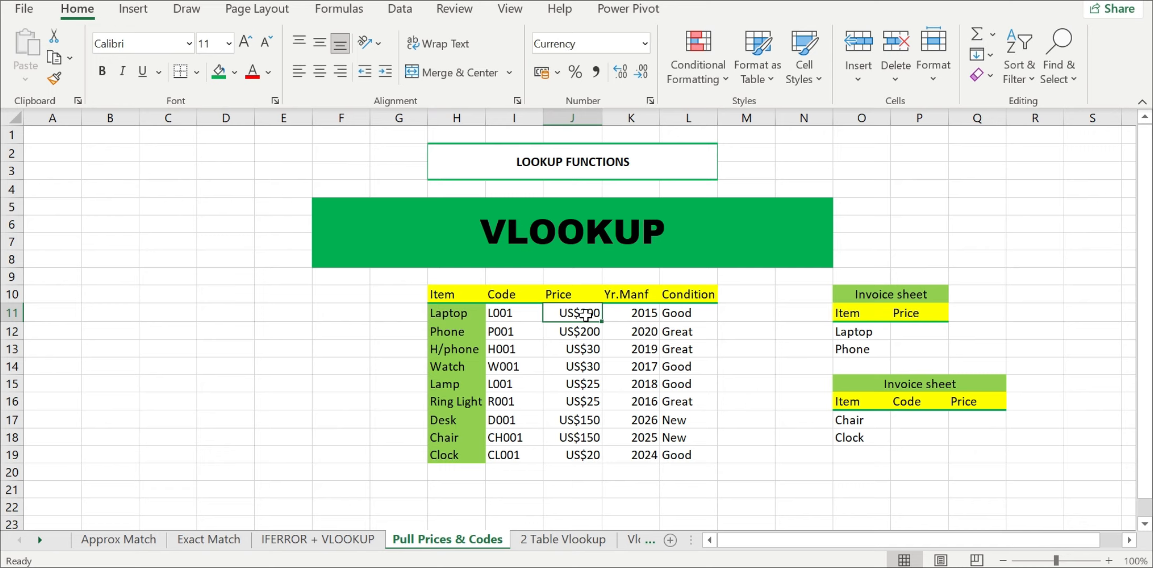
click(862, 348)
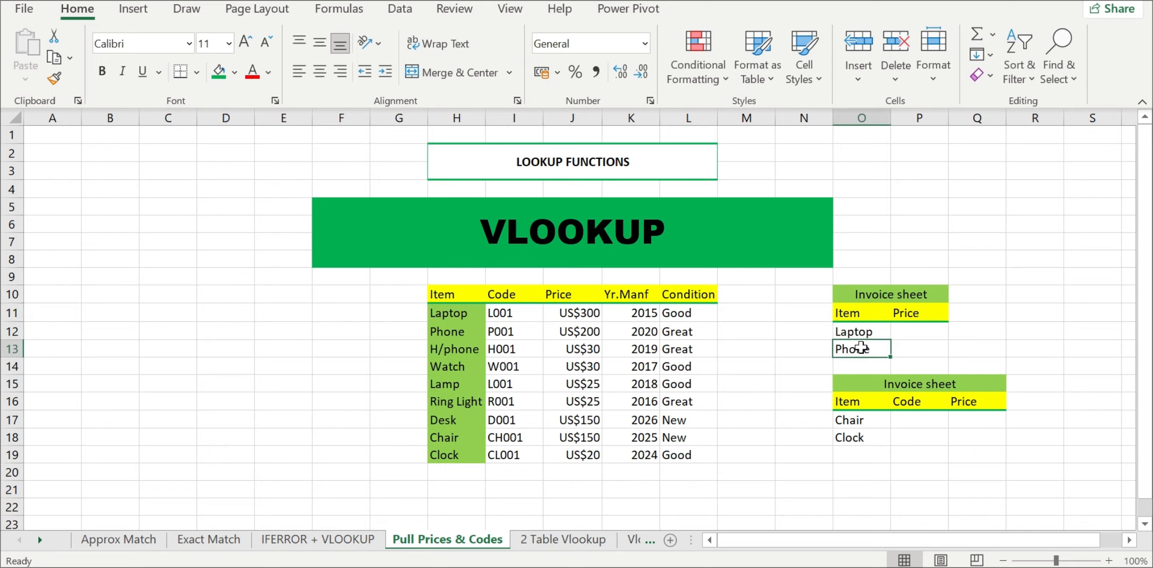
click(449, 330)
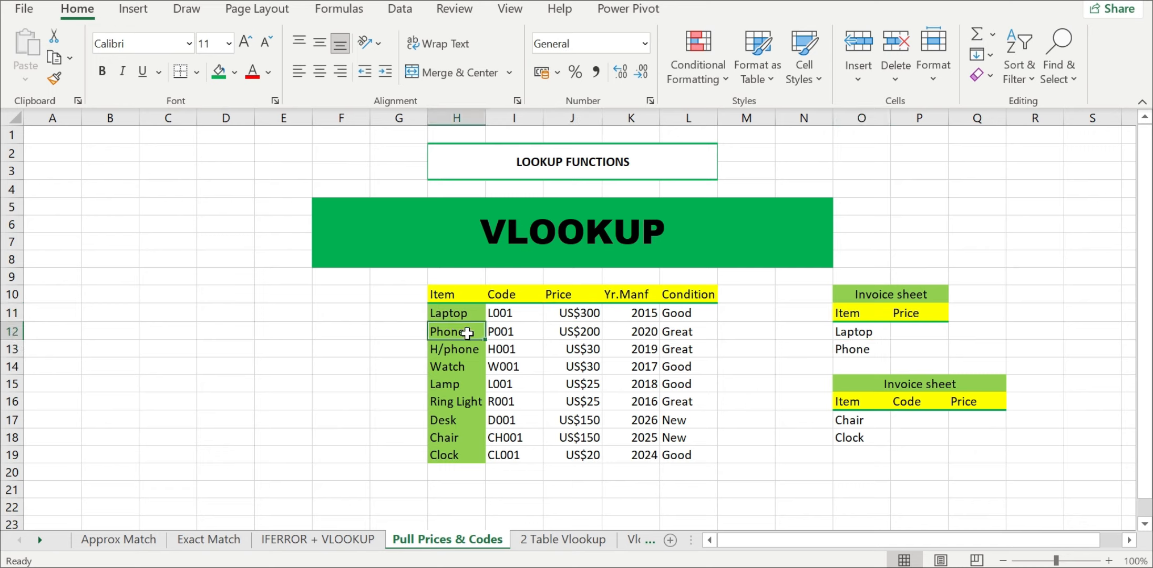
click(588, 329)
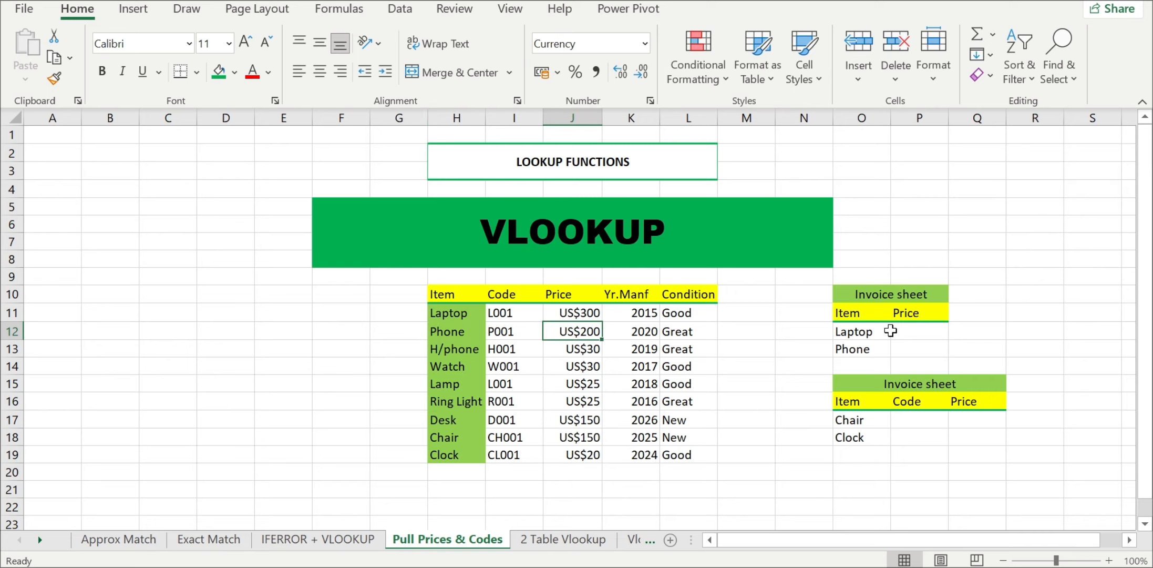
click(919, 331)
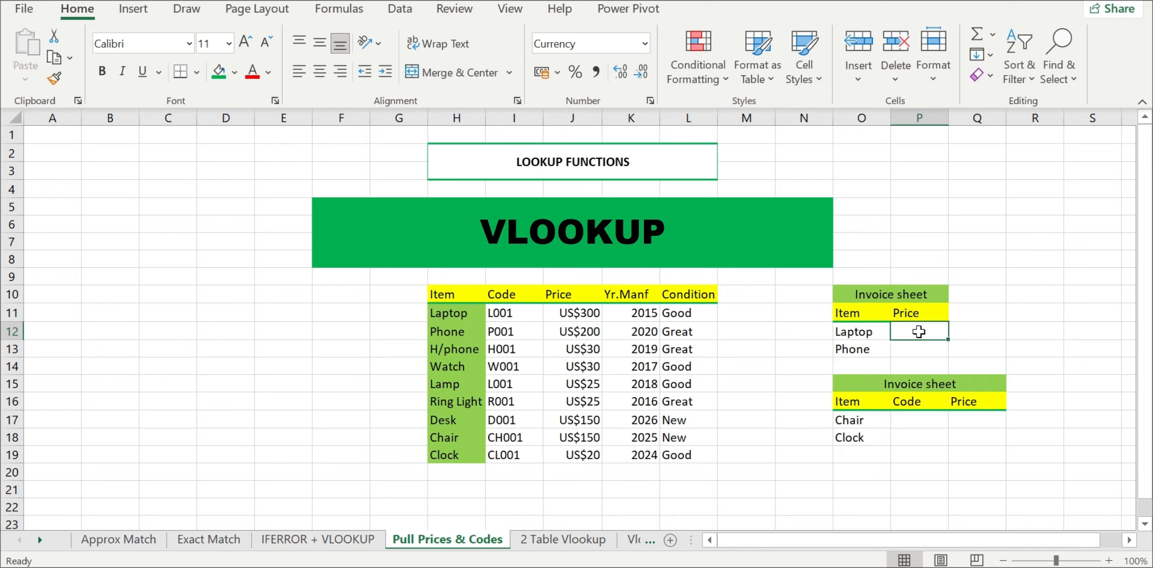
click(919, 349)
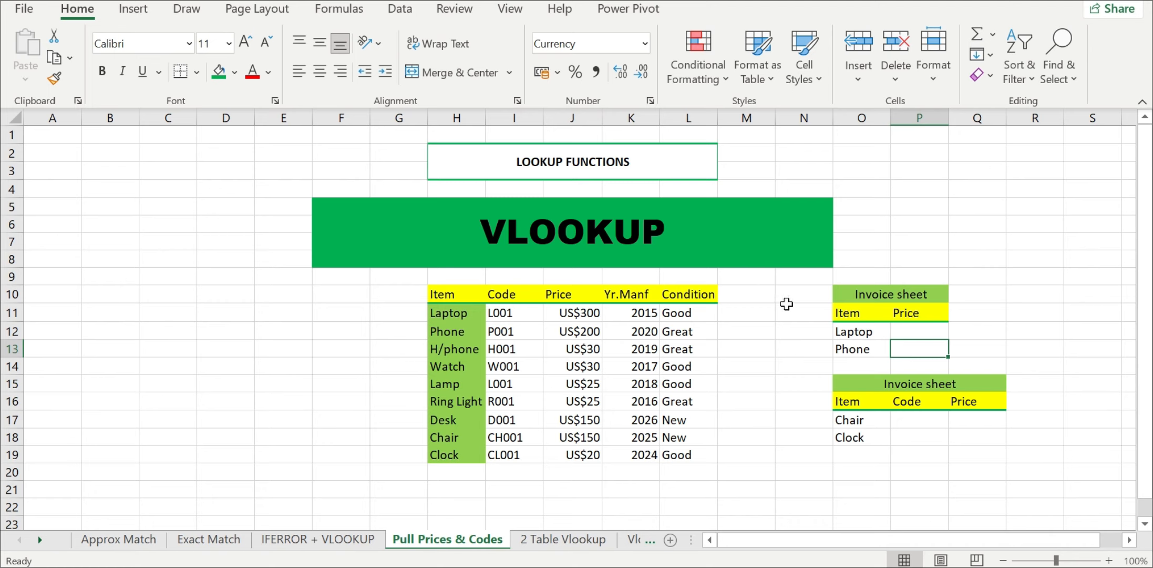
Examine the lookup item in O12 and the source table H10:L19 with its Item column
click(870, 331)
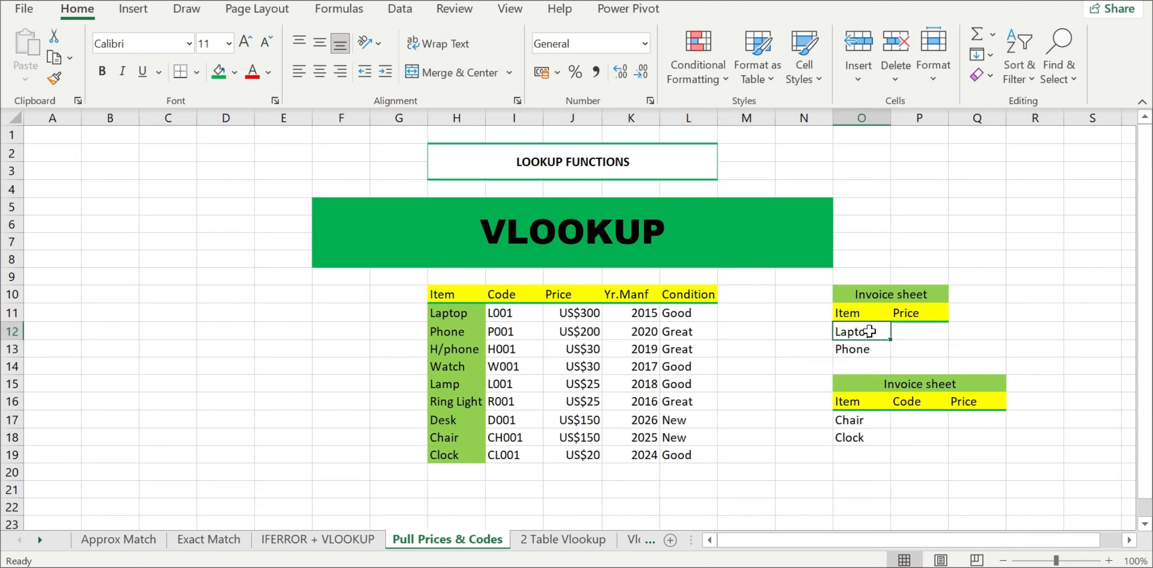
click(451, 295)
drag(451, 295, 683, 455)
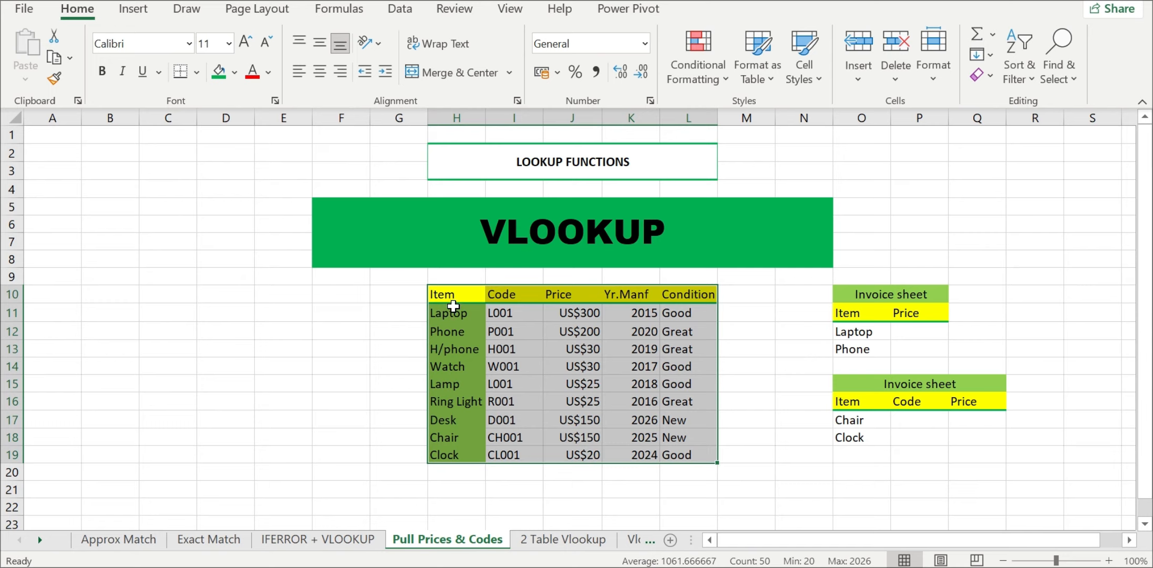
click(456, 333)
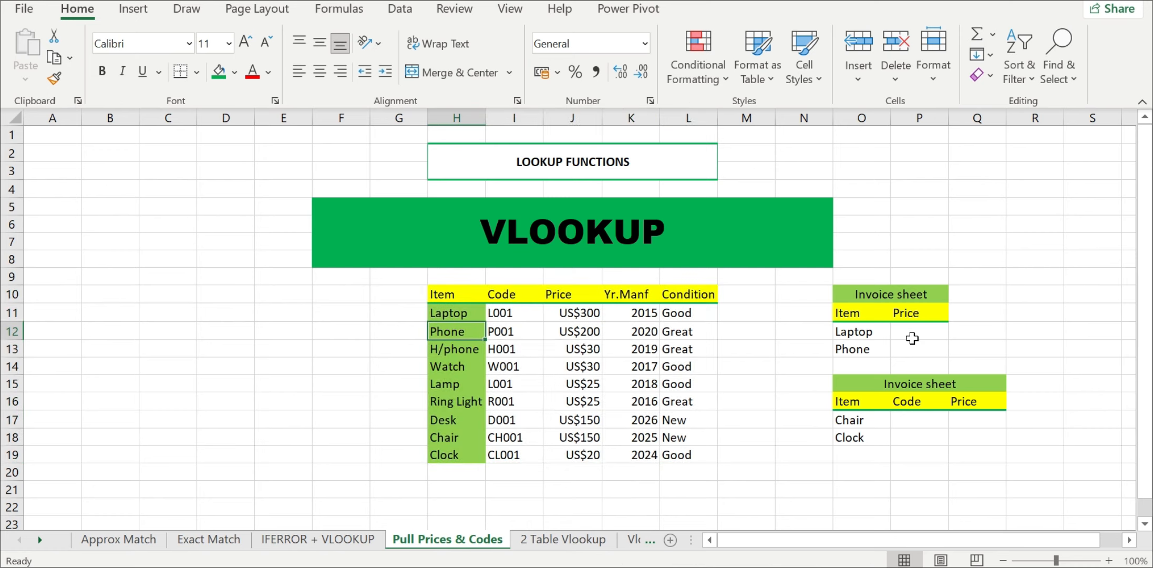
Start a VLOOKUP formula in P12 with O12 as the lookup value and H10:L19 as the table array
click(931, 332)
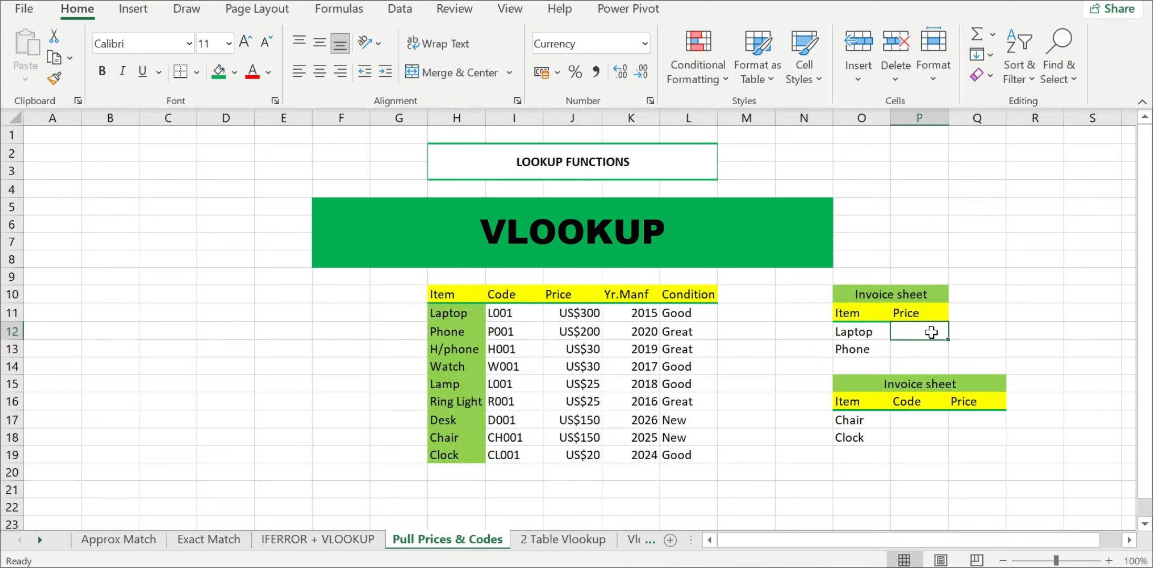
text(=)
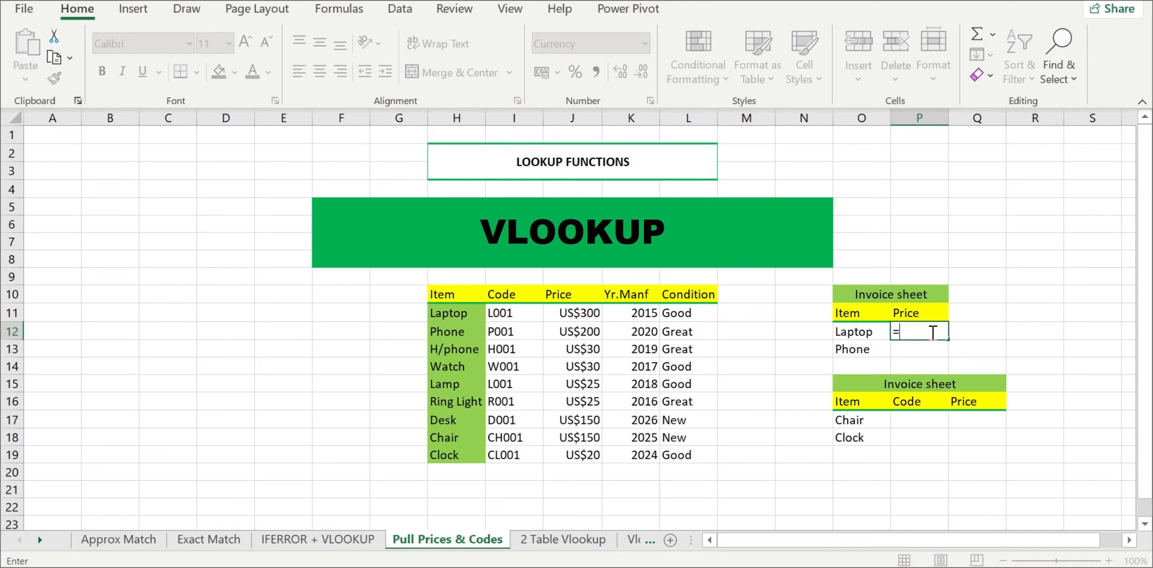
text(VLOO)
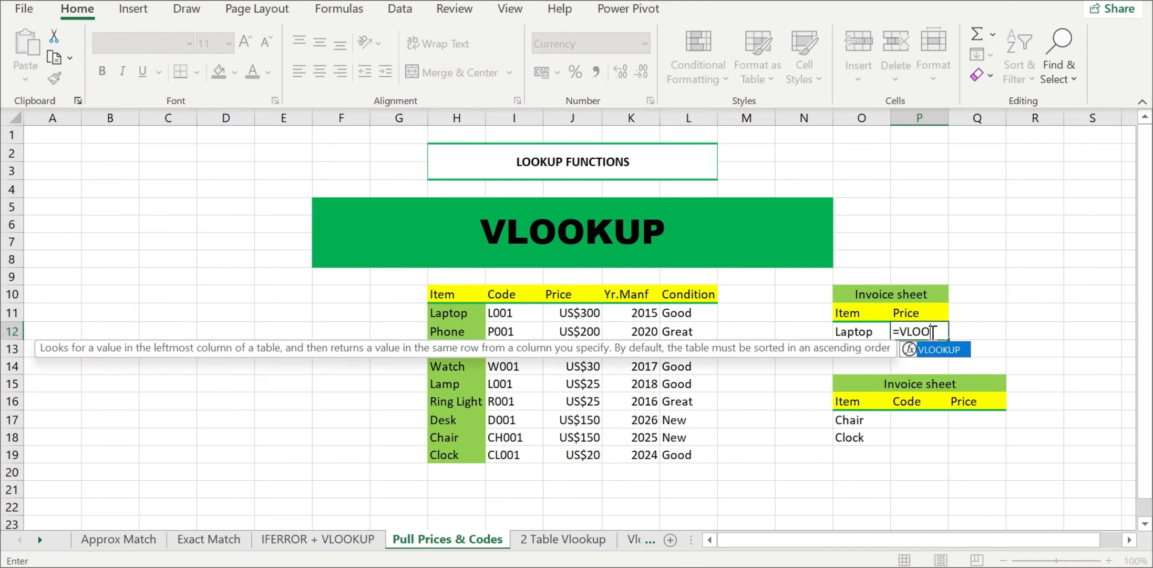
text(KUP()
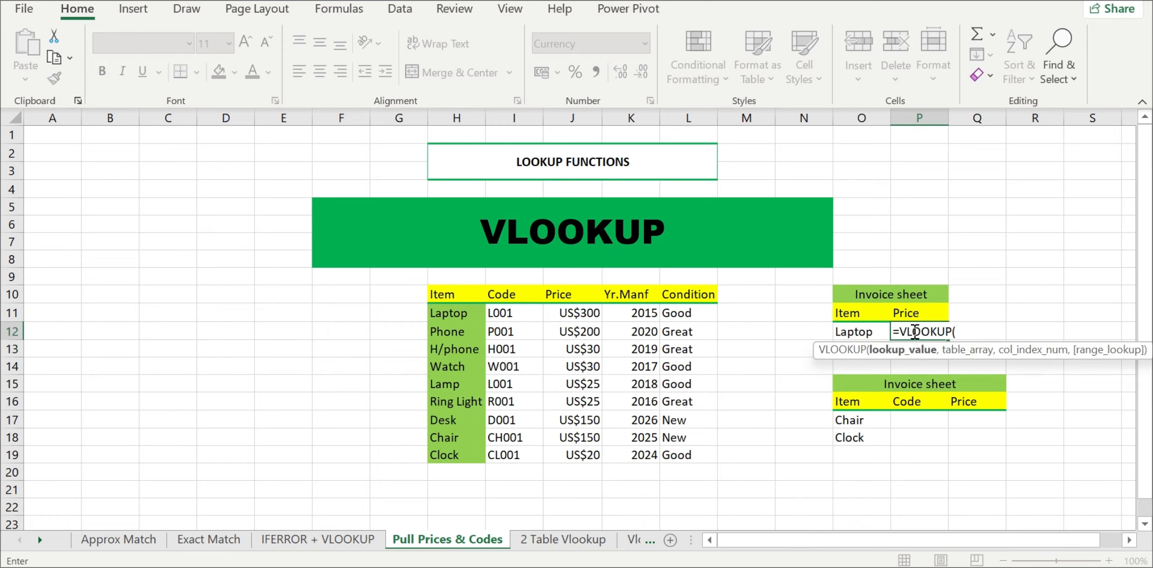
click(862, 332)
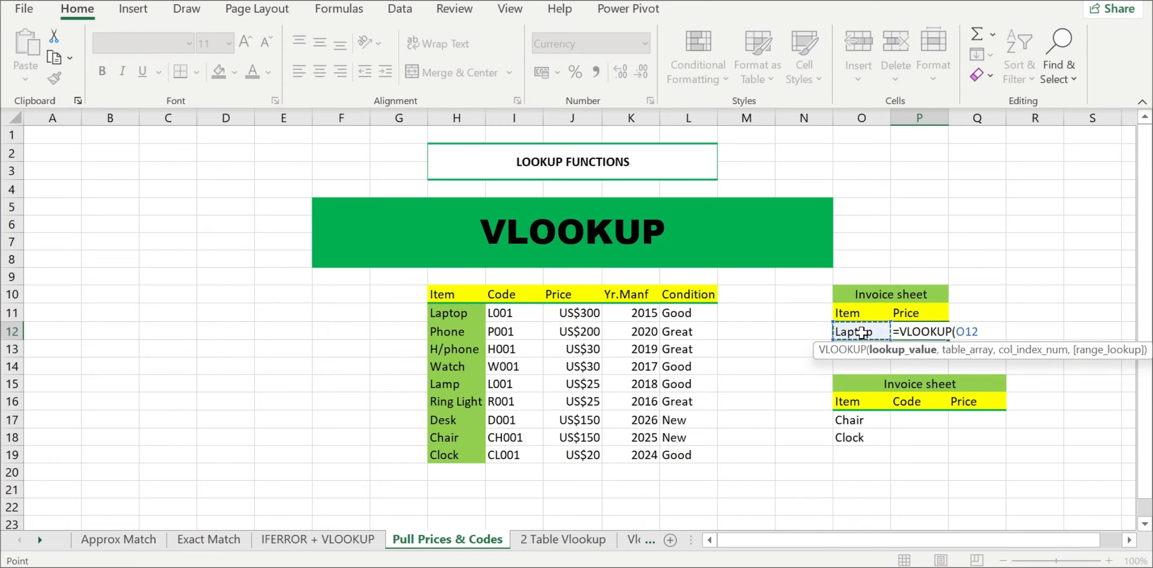
text(,)
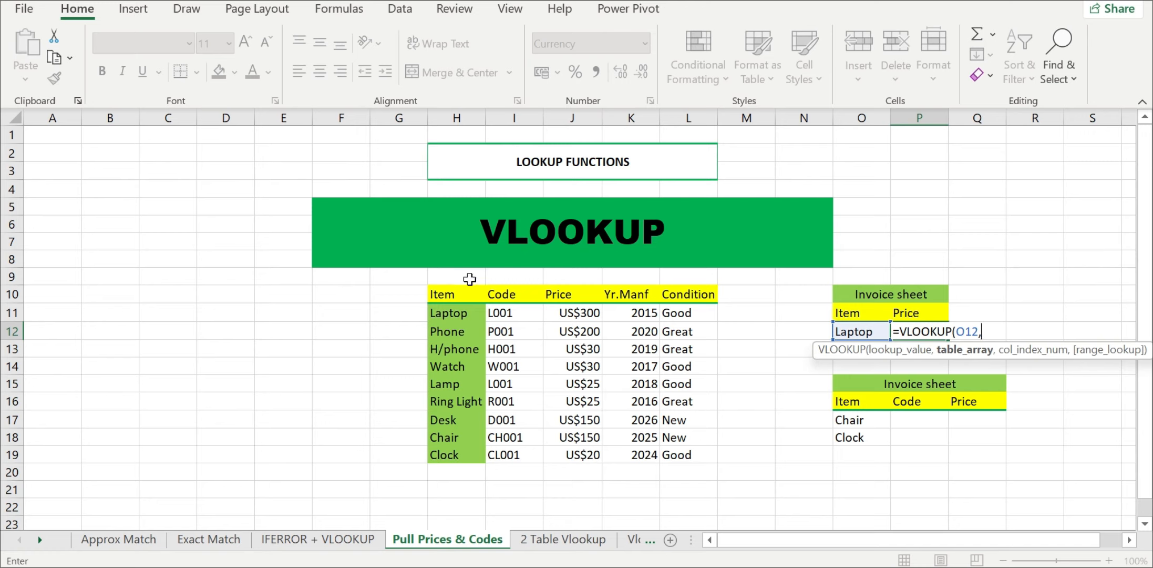
drag(453, 290, 682, 456)
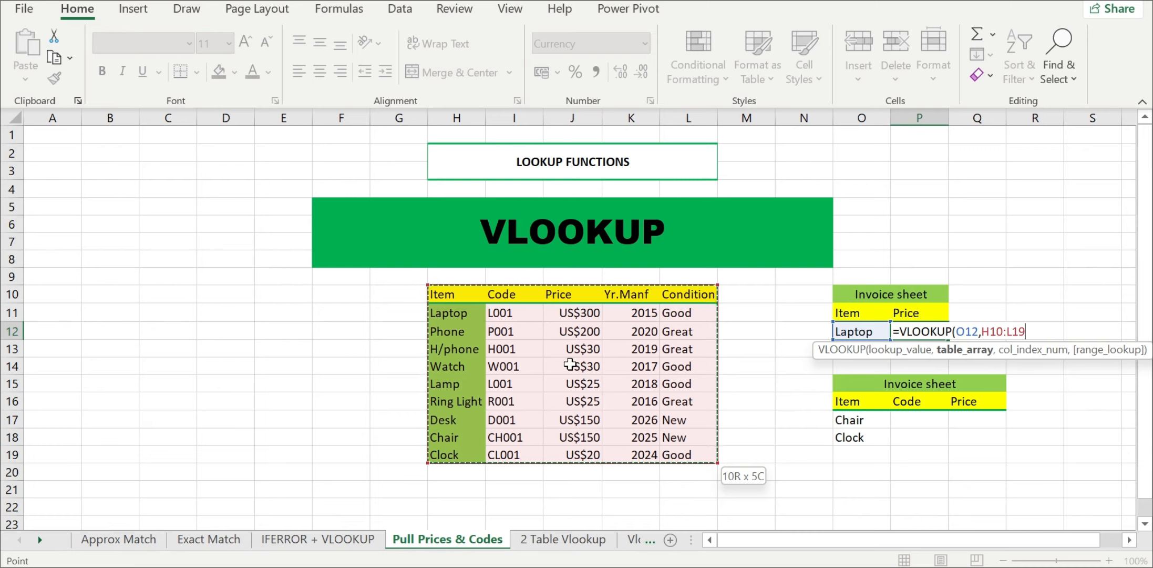
Complete the P12 formula with column index 3 and 0 for an exact match, giving =VLOOKUP(O12,H10:L19,3,0)
text(,3)
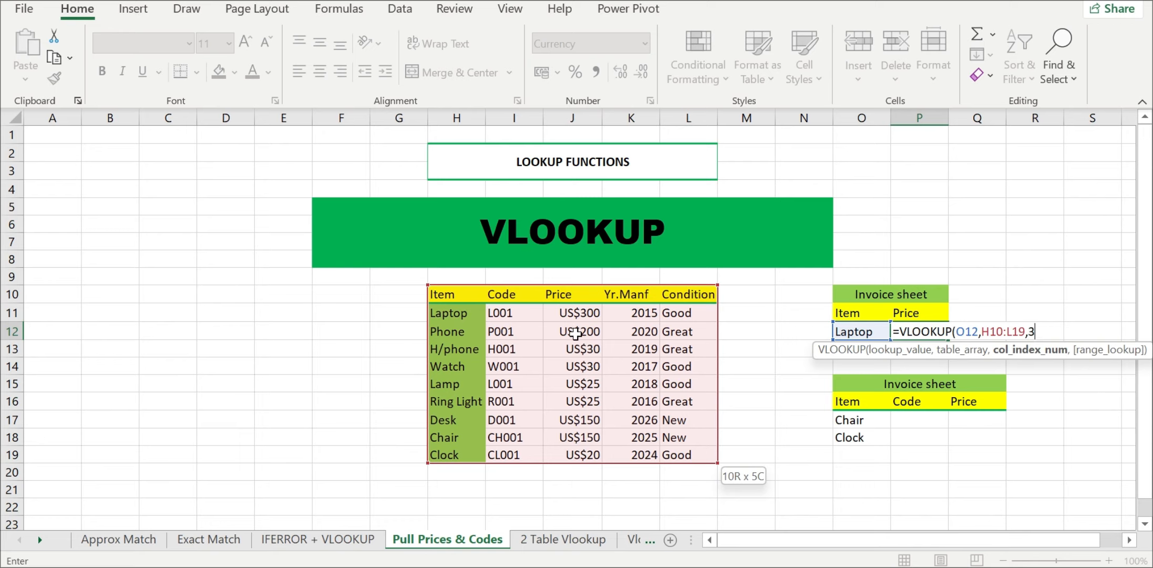
text(,)
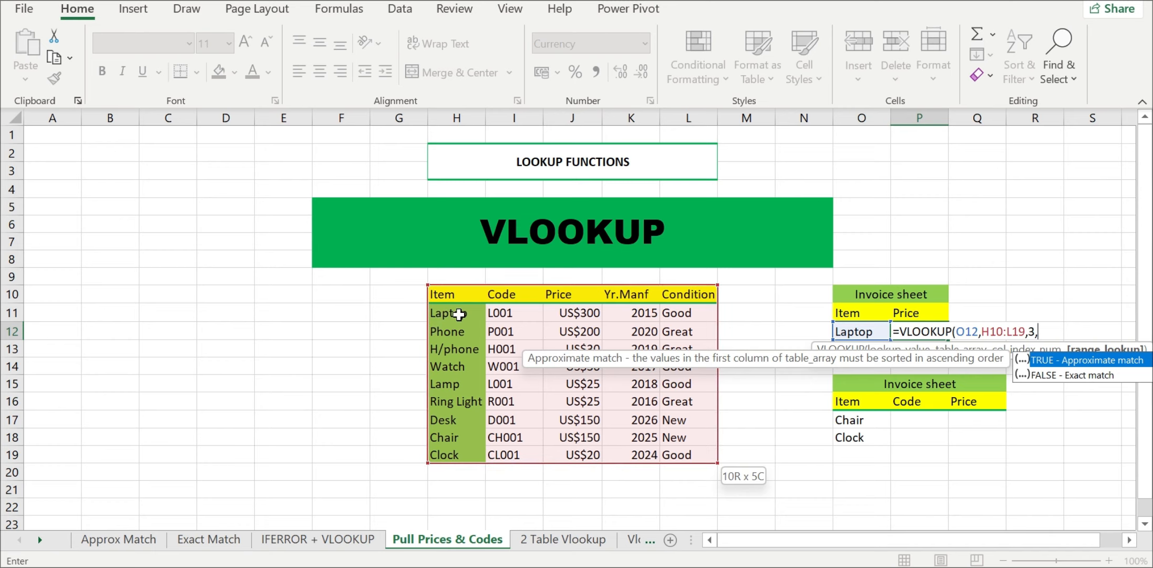
double_click(1100, 377)
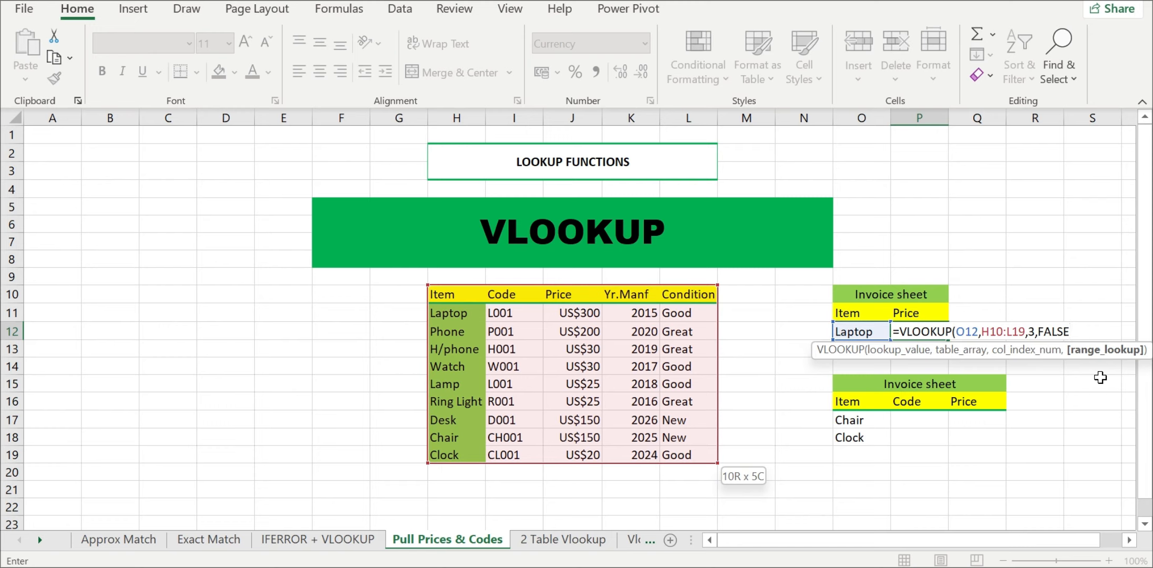
key(BackSpace)
key(BackSpace)
key(BackSpace)
key(BackSpace)
key(BackSpace)
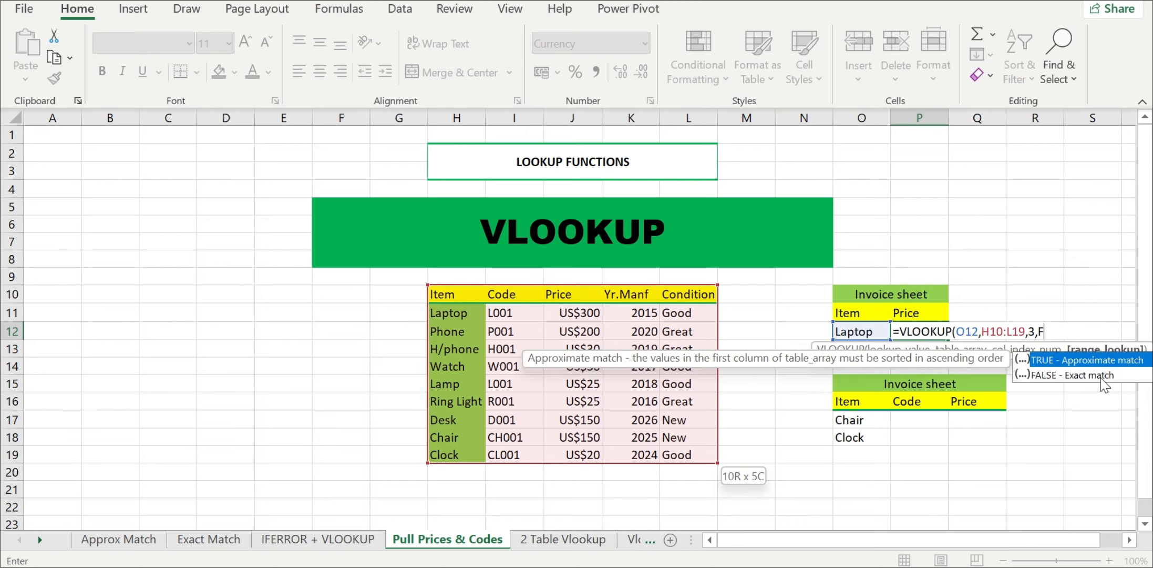
text(0))
key(Return)
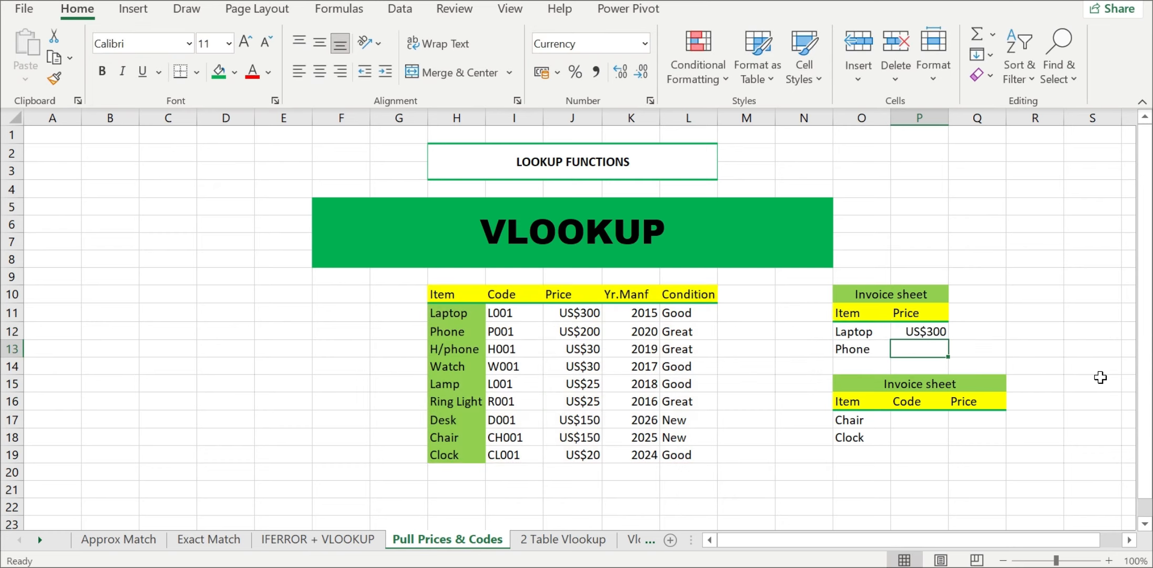
Fill the price formula from P12 down to P13 for the Phone item
click(926, 334)
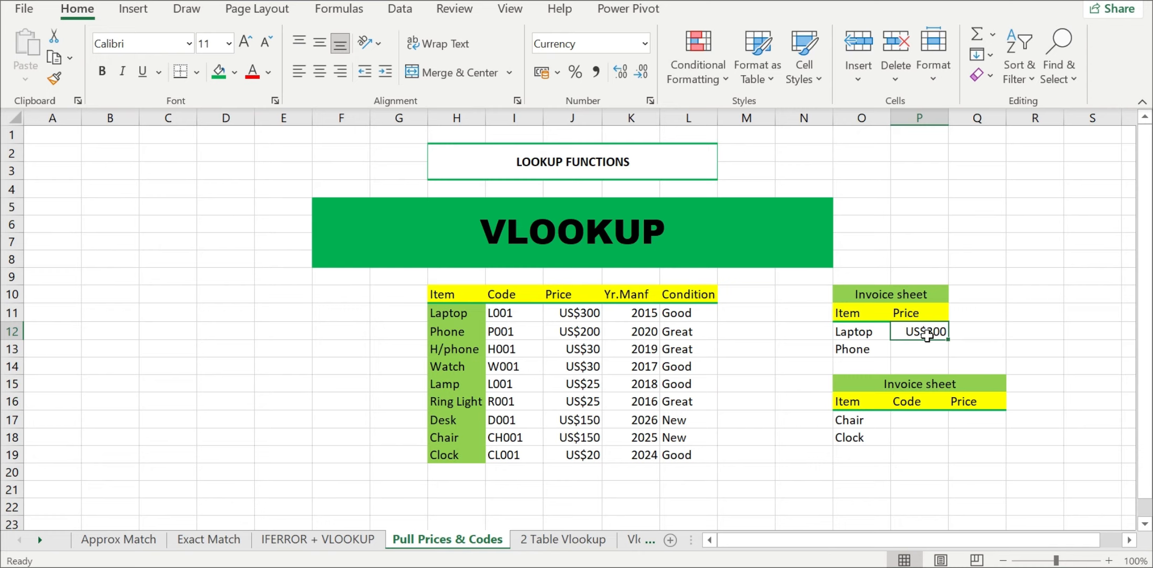
drag(948, 340, 949, 341)
click(973, 332)
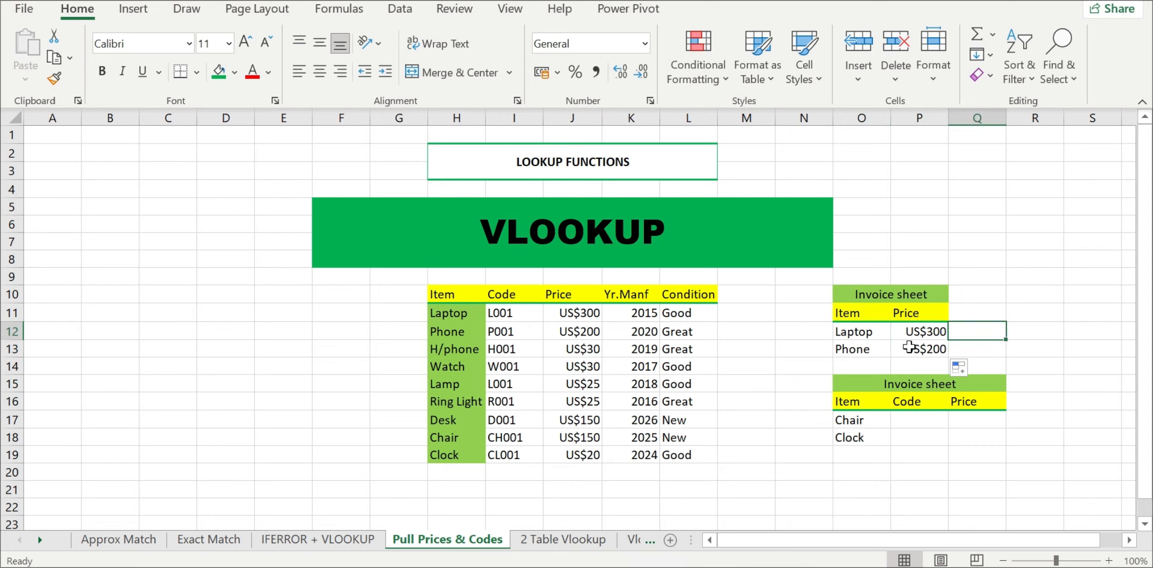
Inspect the cell references of the copied VLOOKUP formula in P13
click(909, 347)
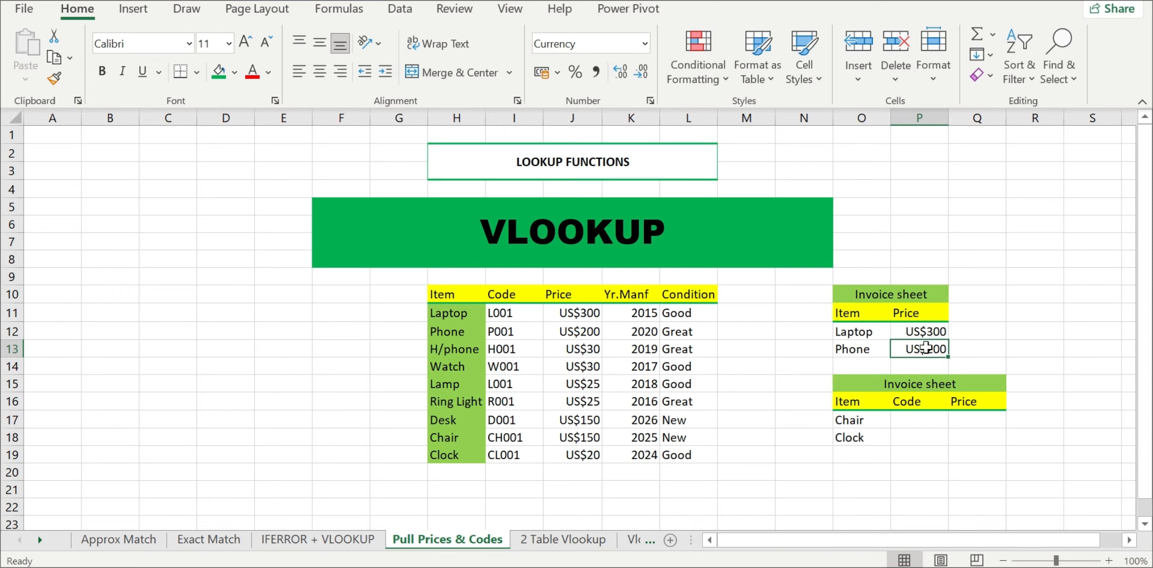
double_click(928, 347)
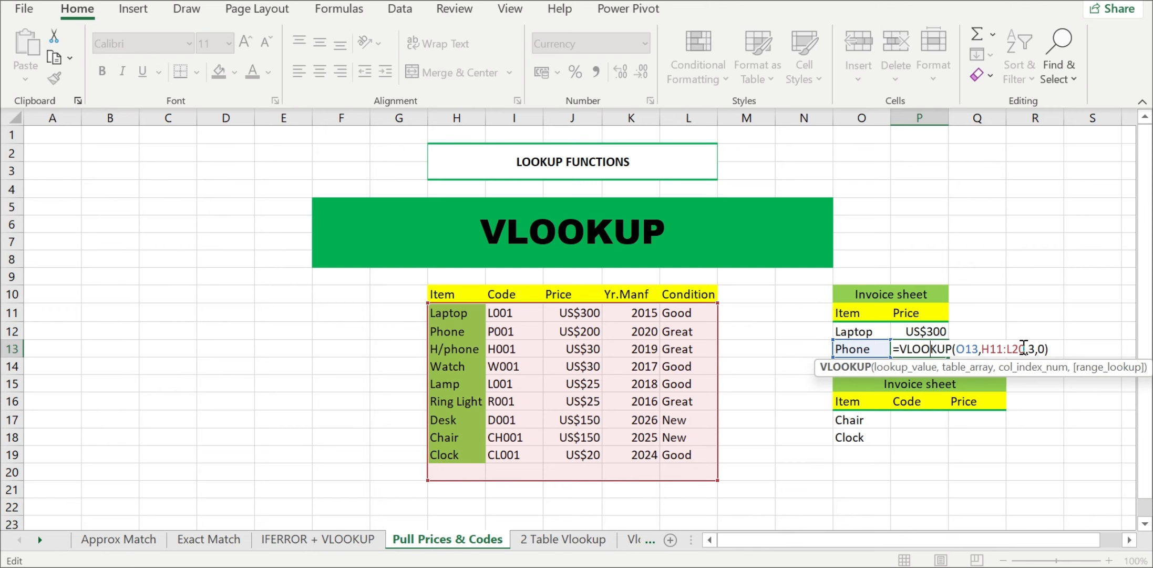
key(Return)
Make the table array in P12's VLOOKUP formula absolute as $H$10:$L$19
double_click(919, 331)
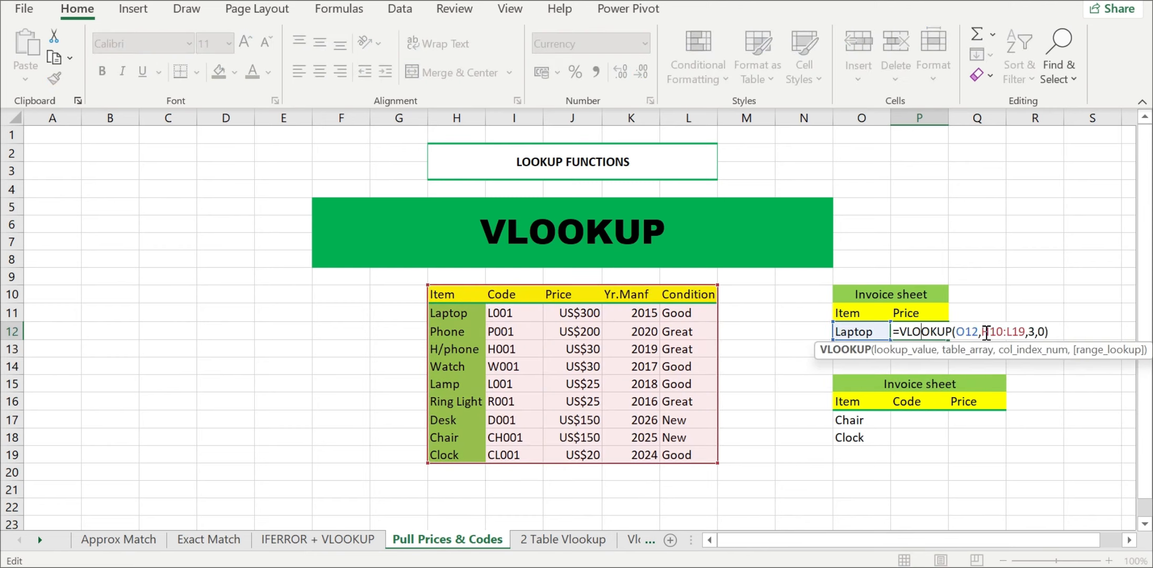
drag(985, 331, 1026, 331)
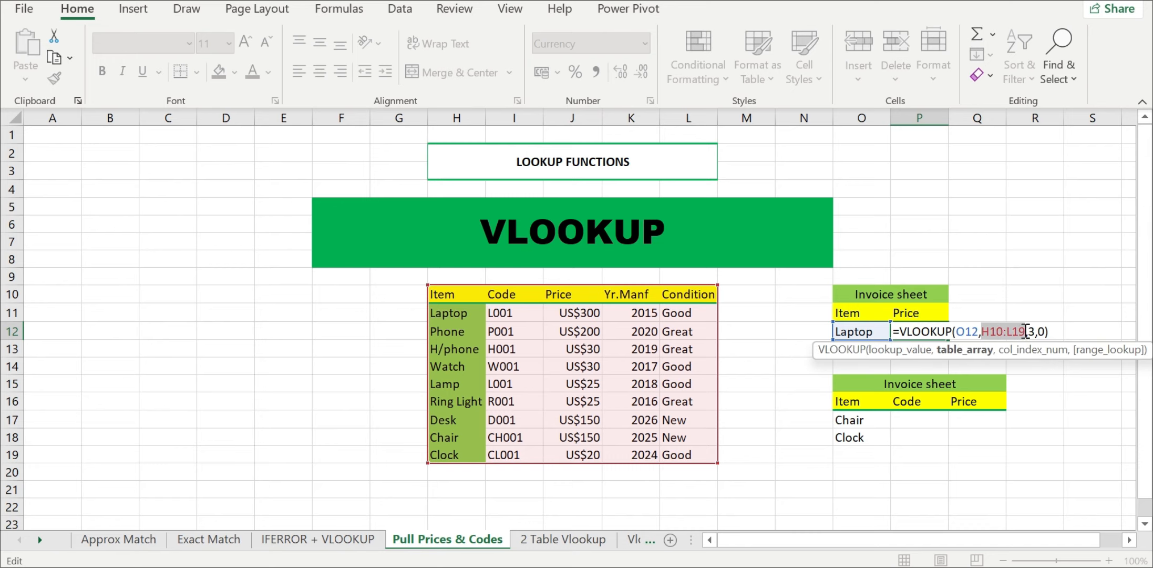
key(F4)
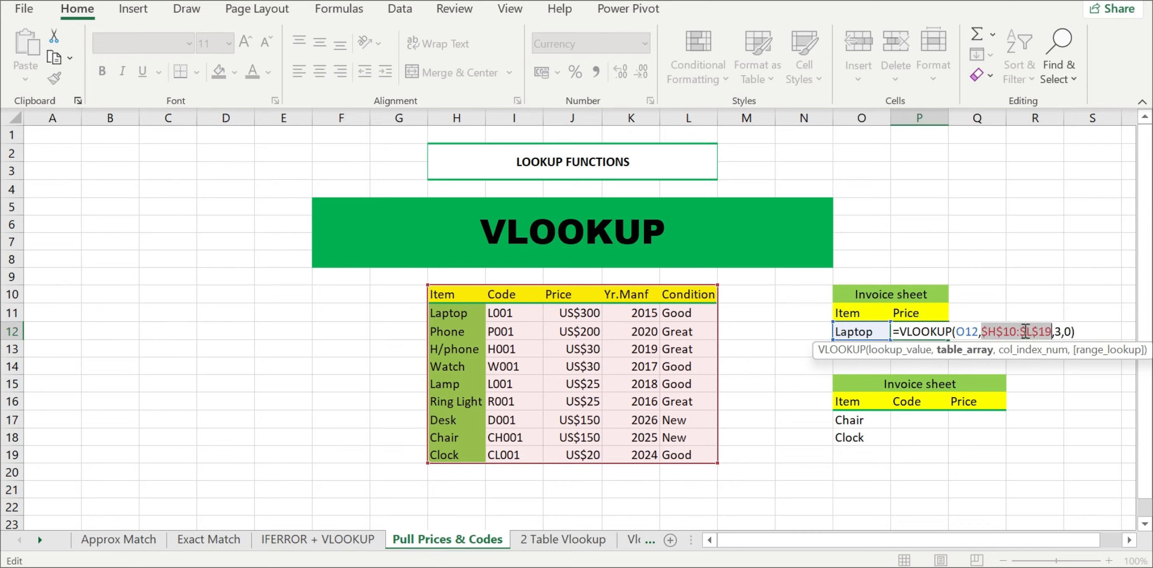
key(Return)
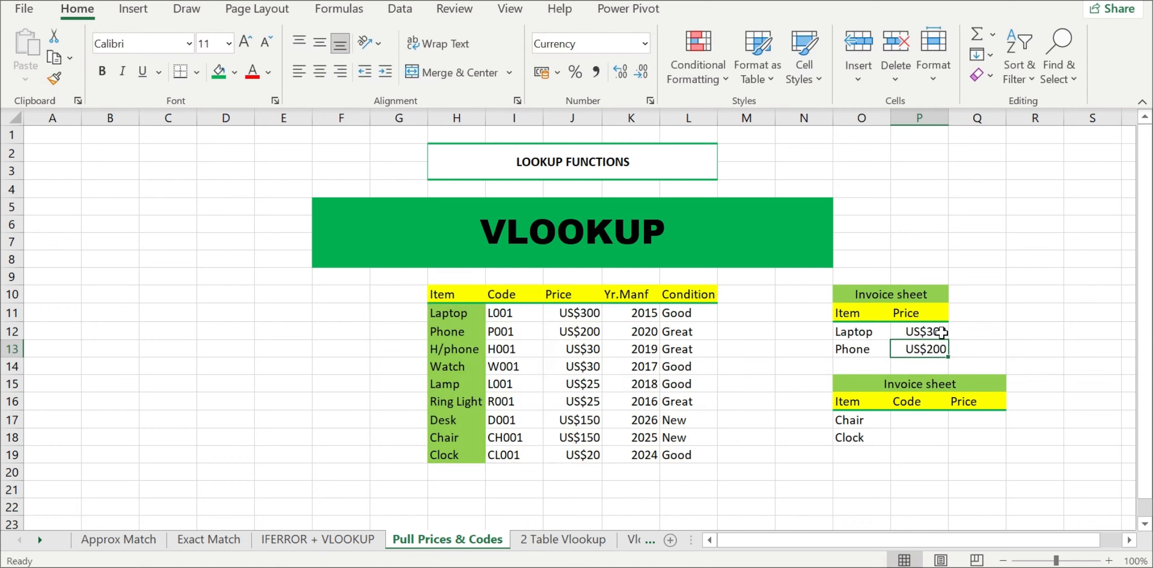
Refill the price formula from P12 down to P13 and check the references of the copied formula
click(931, 331)
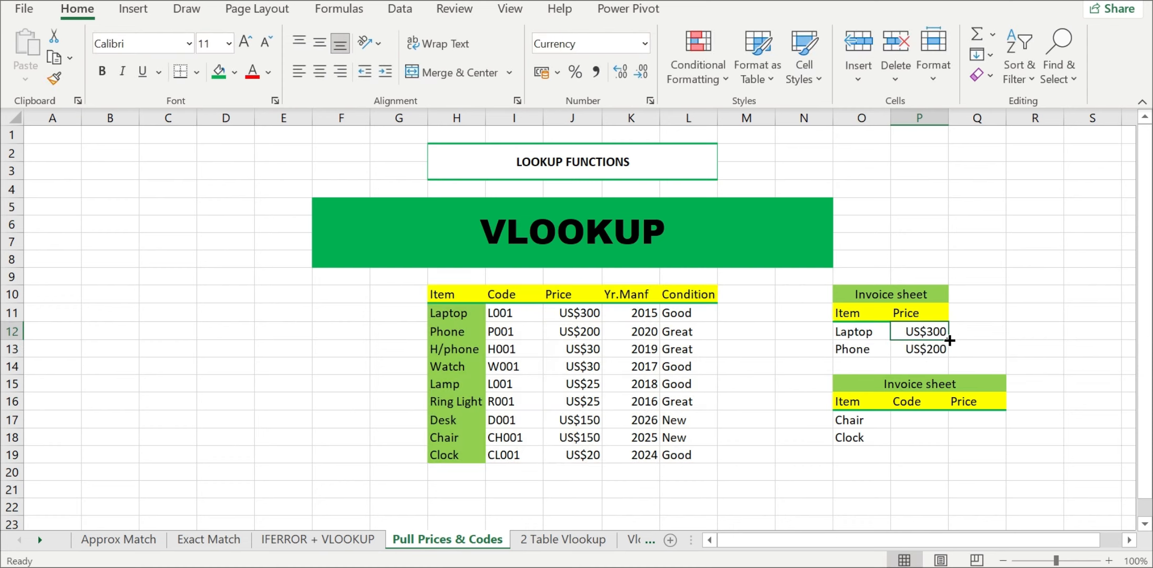
drag(950, 341, 951, 346)
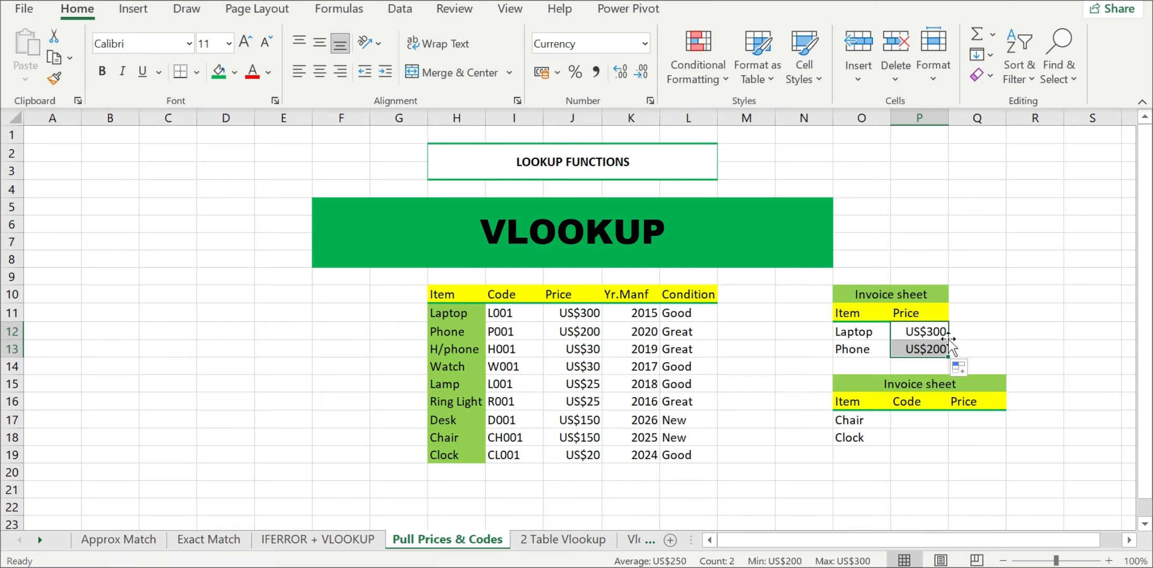
double_click(921, 348)
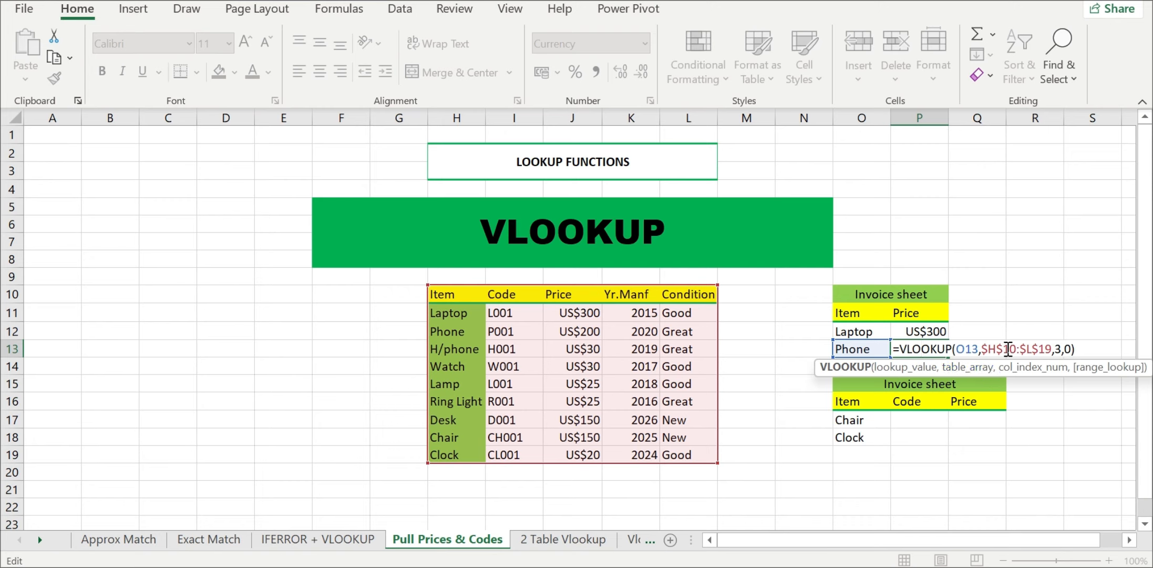
key(Return)
click(1006, 348)
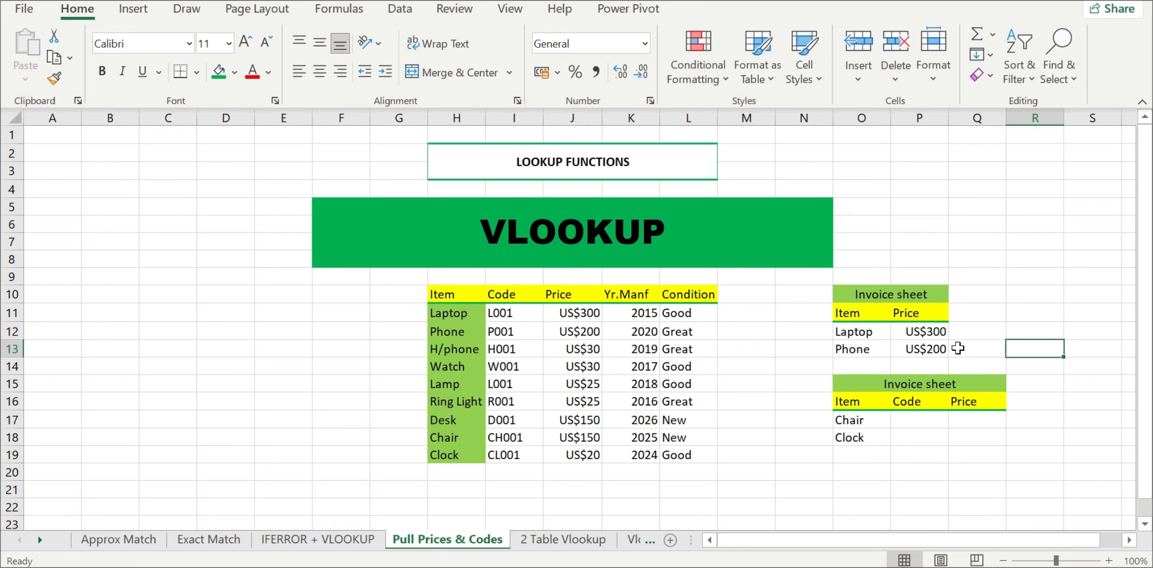
click(920, 419)
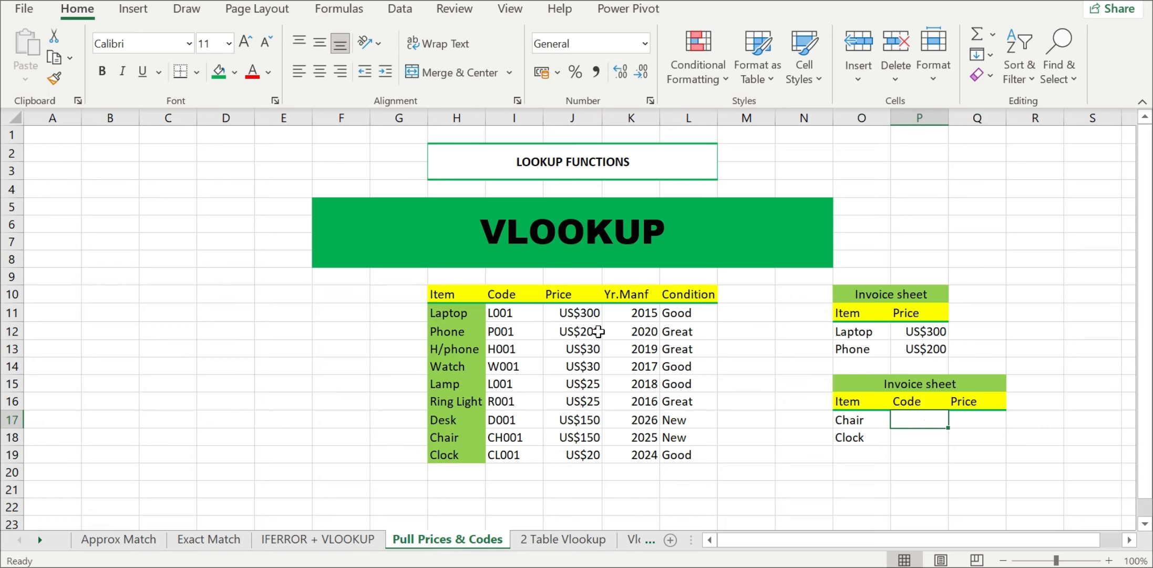
click(505, 293)
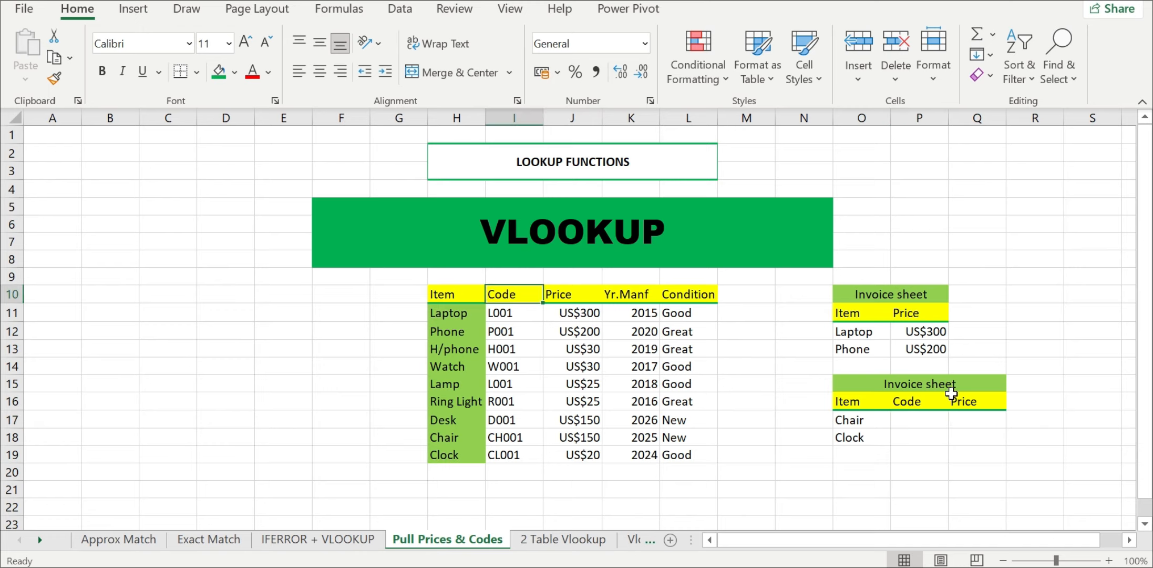
click(574, 295)
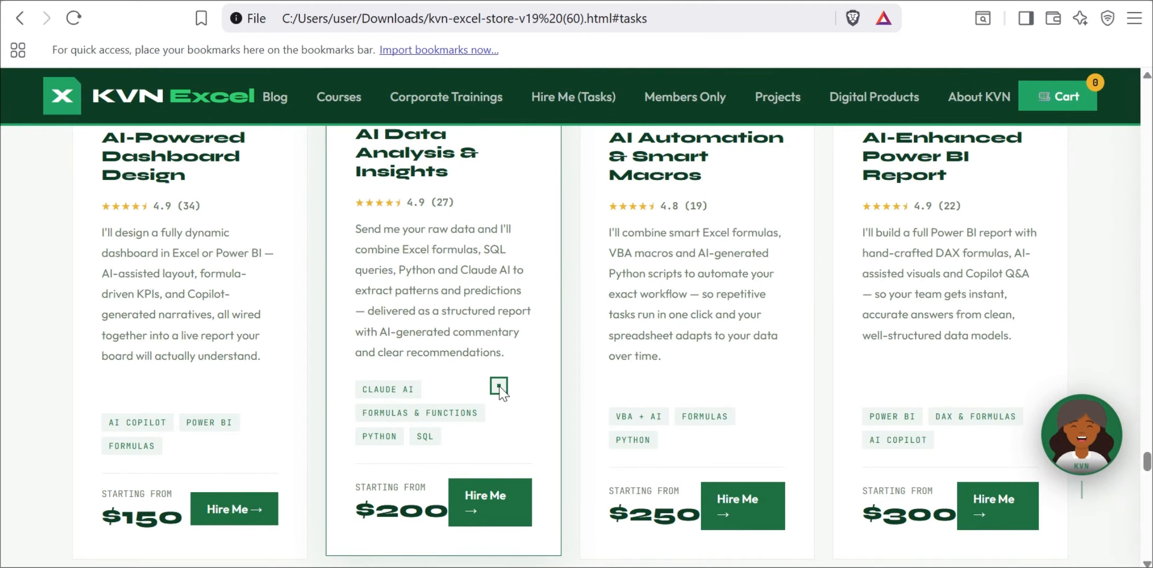
In the browser's KVN Excel store, open the Courses section and look through all the course cards
scroll(499, 389, up, 3)
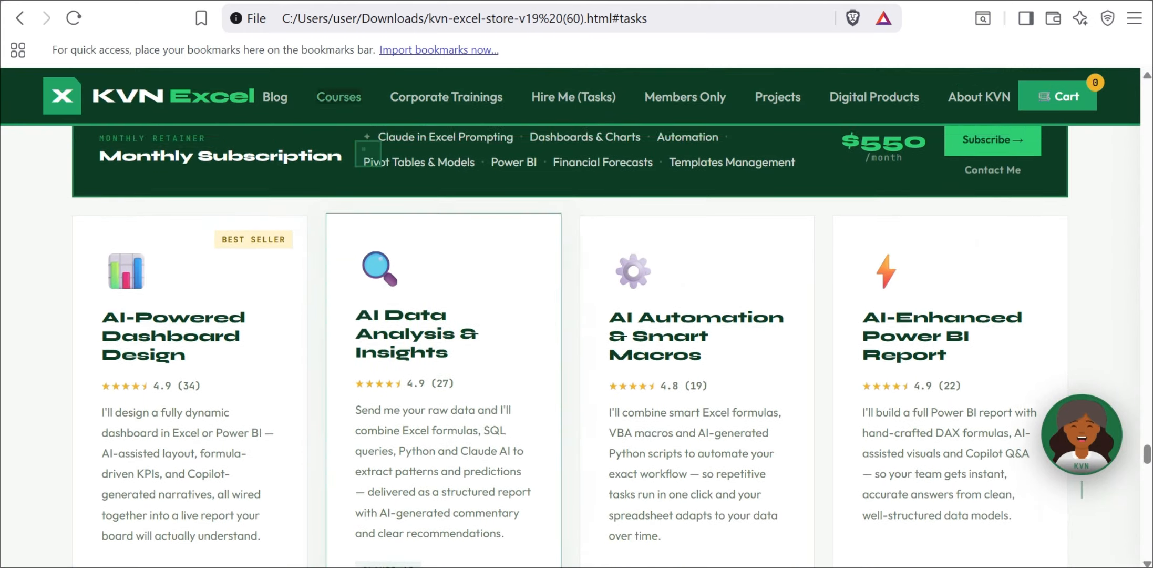
click(339, 98)
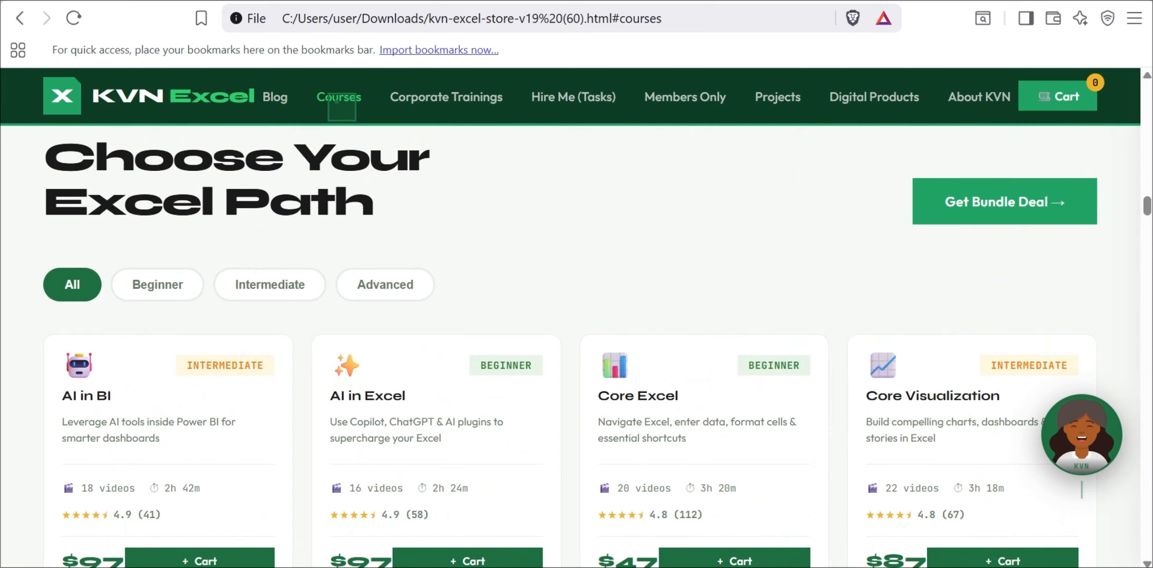
scroll(704, 368, down, 2)
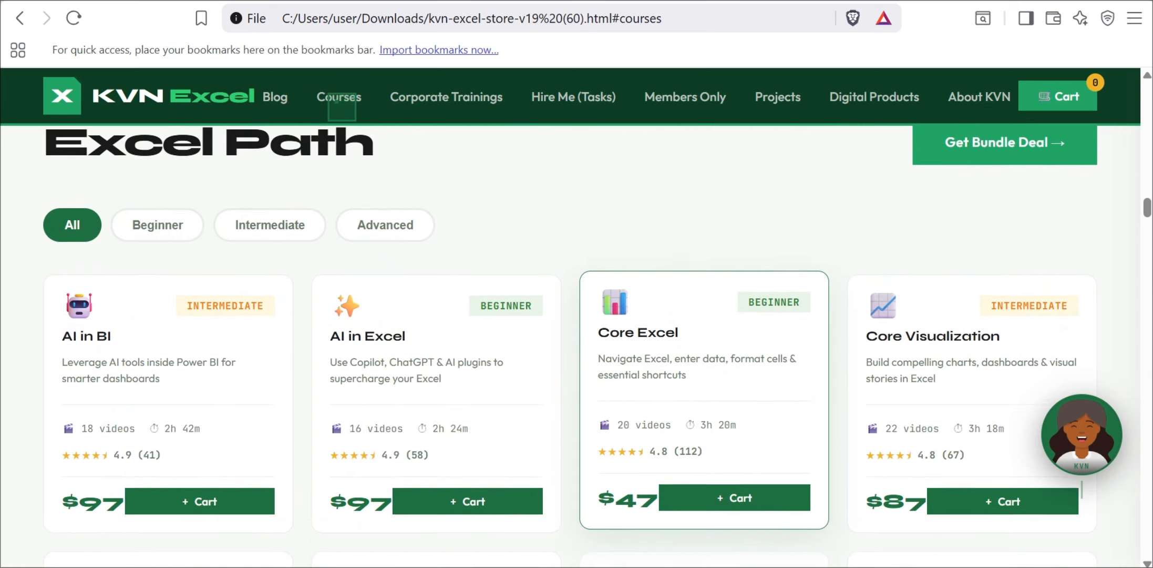
scroll(704, 400, down, 3)
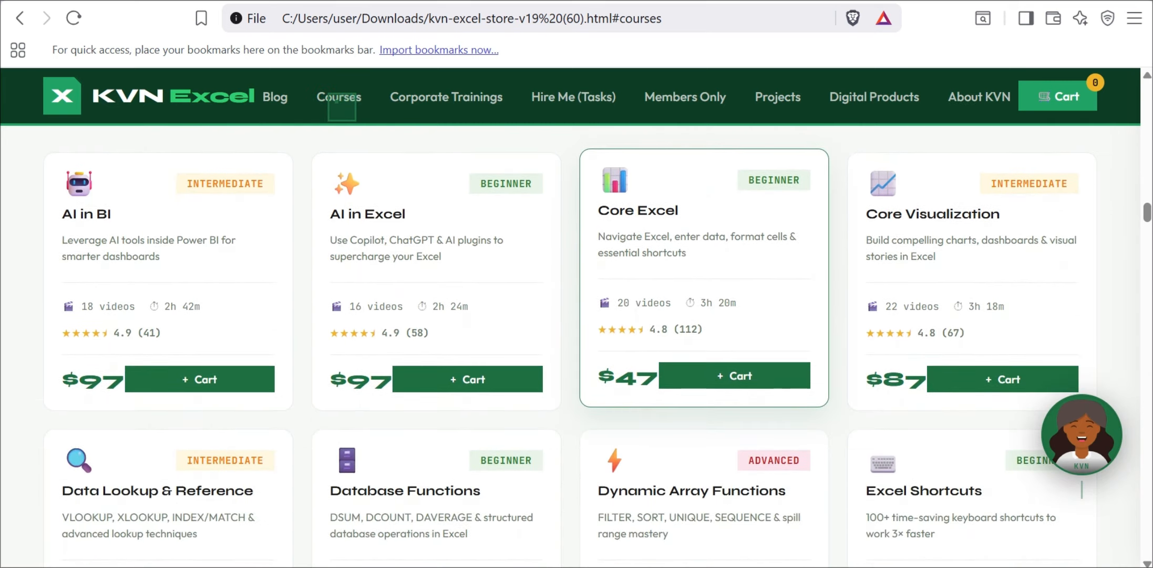
scroll(704, 399, down, 2)
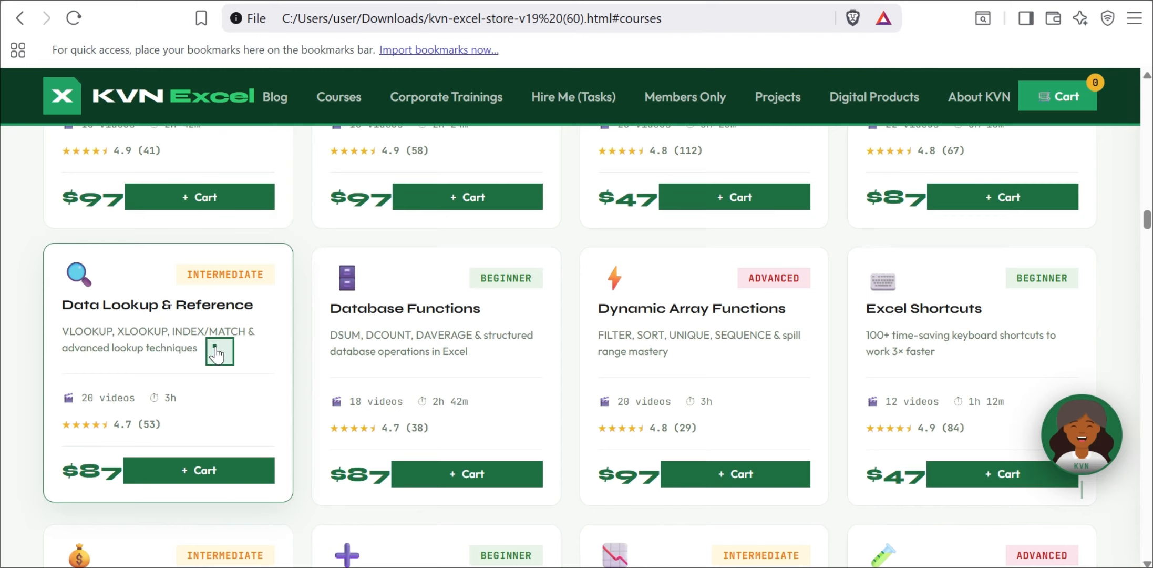
scroll(216, 355, down, 6)
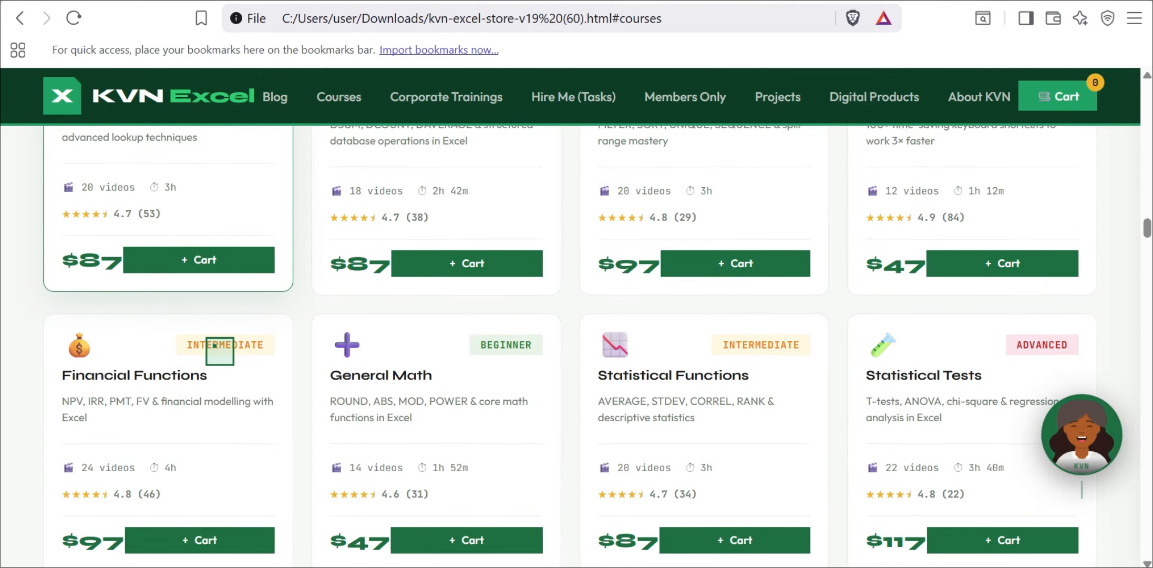
scroll(215, 345, down, 2)
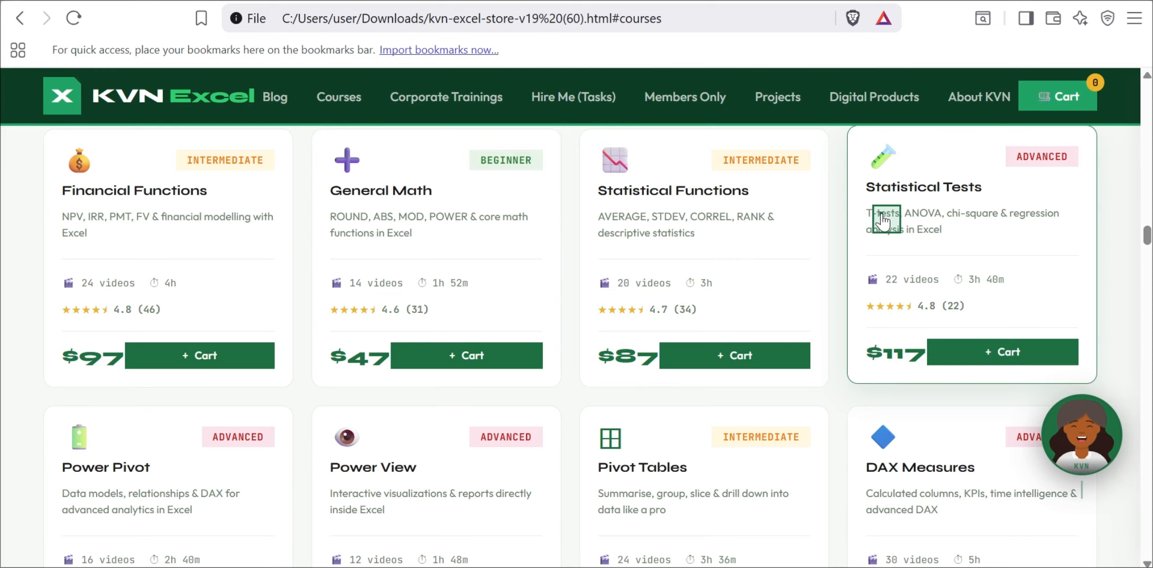
scroll(885, 220, down, 3)
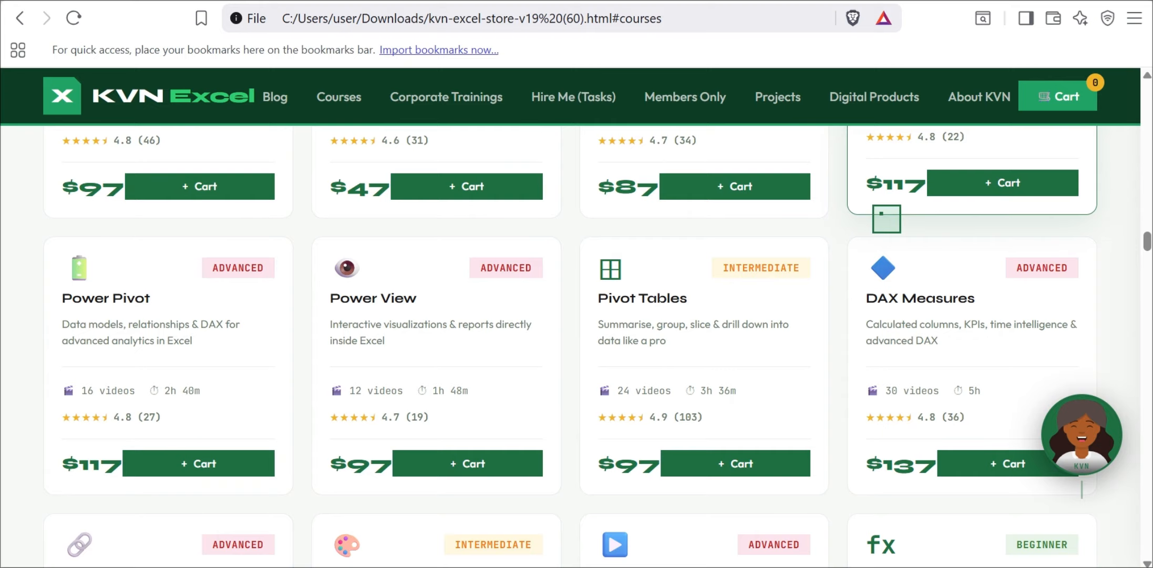
scroll(886, 218, down, 3)
scroll(886, 218, down, 2)
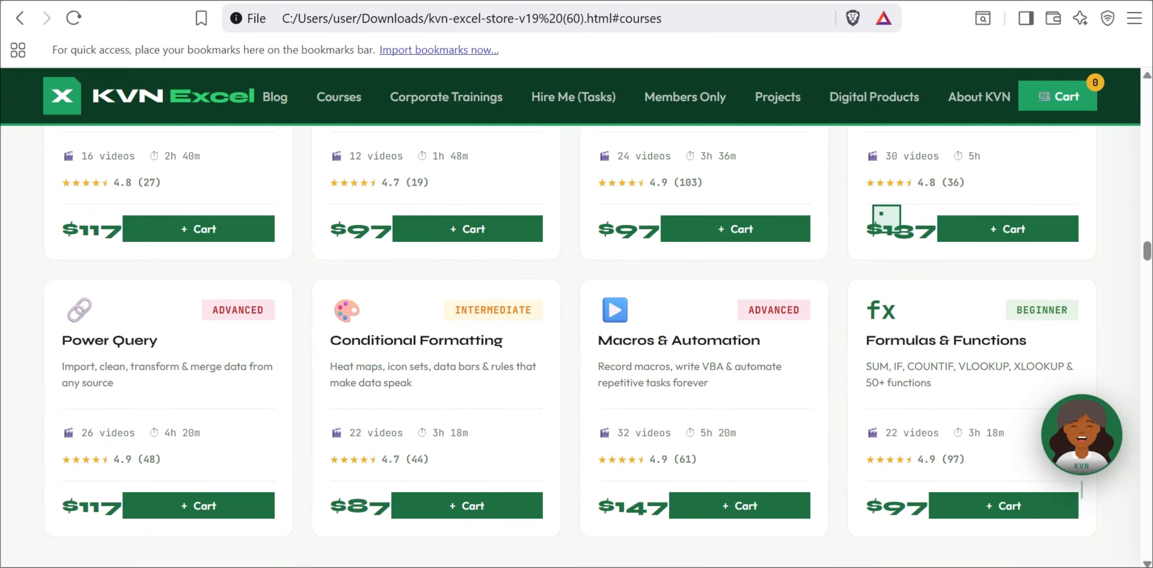
scroll(886, 218, down, 2)
scroll(887, 218, up, 5)
scroll(886, 218, up, 15)
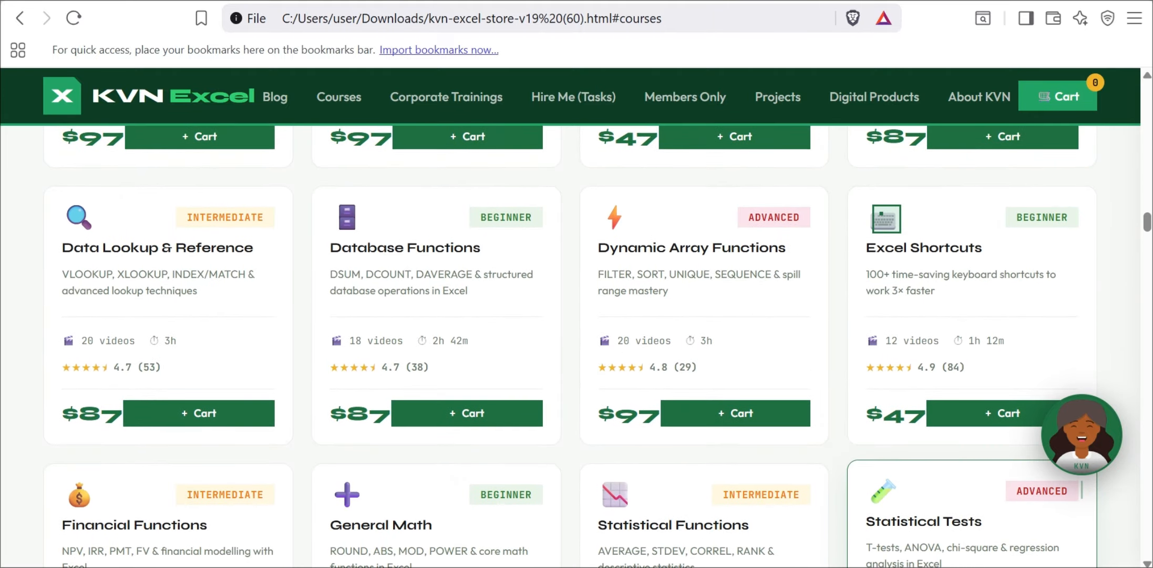
scroll(886, 218, up, 5)
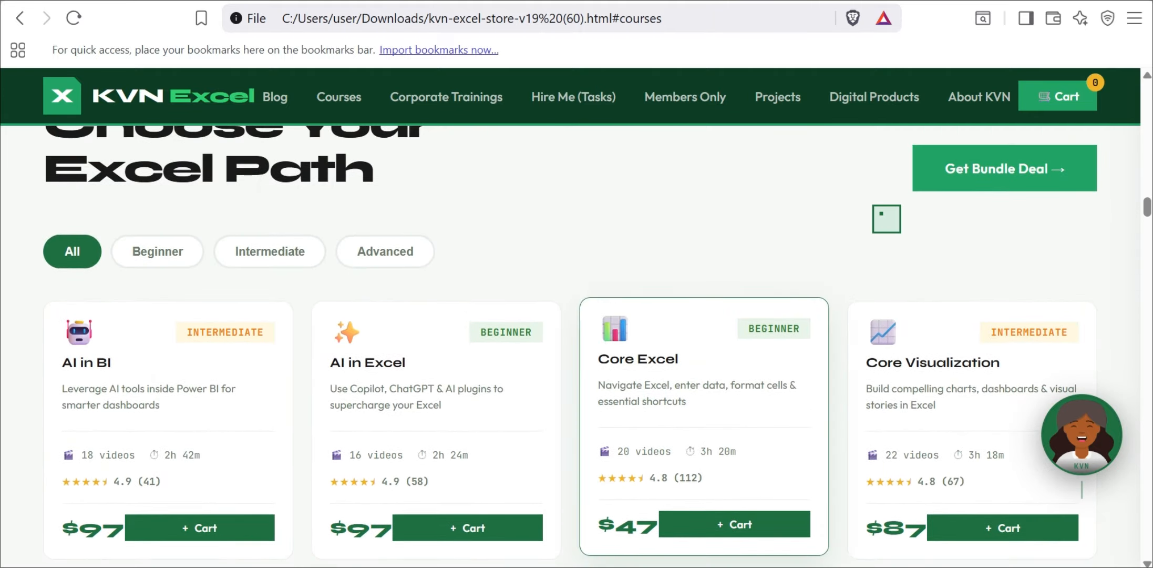
scroll(886, 218, up, 1)
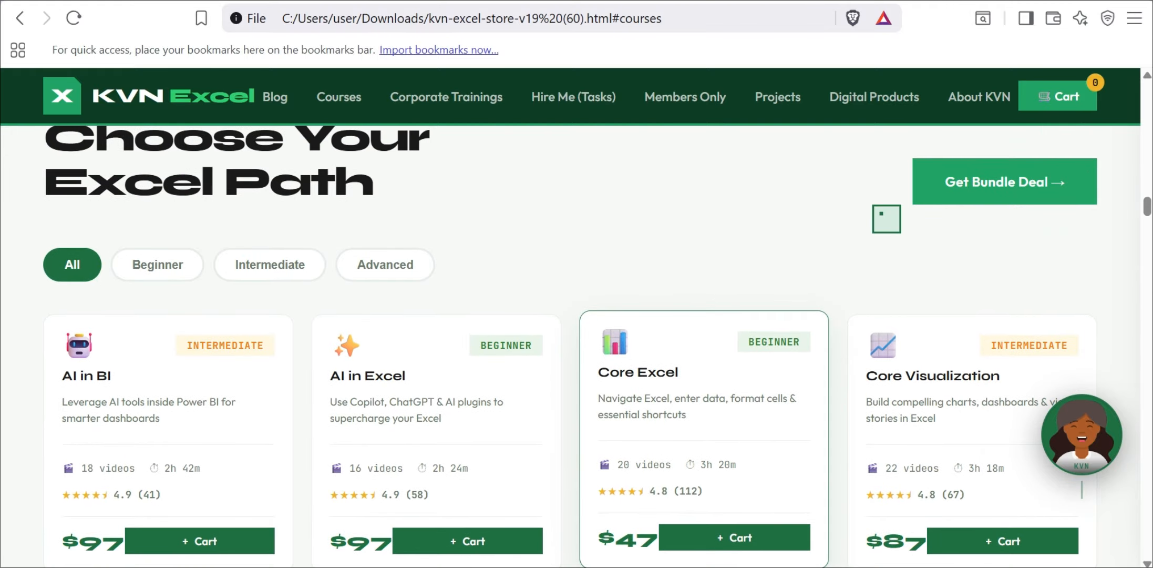
Open the store's bundle deal offer, review the course pricing plans and return to the start of the page
click(1025, 187)
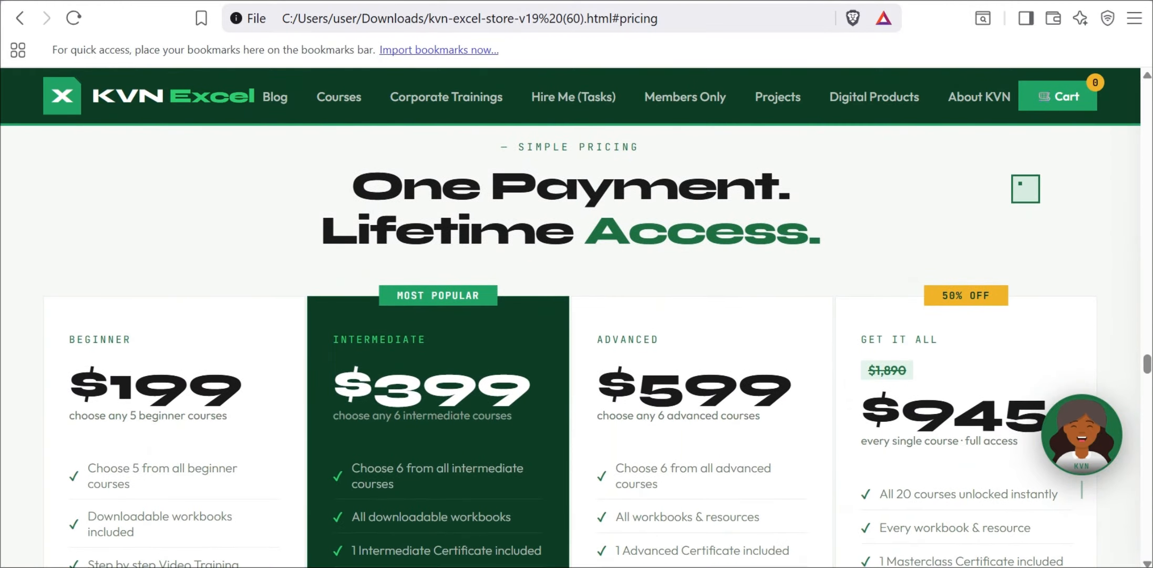
scroll(1025, 188, down, 2)
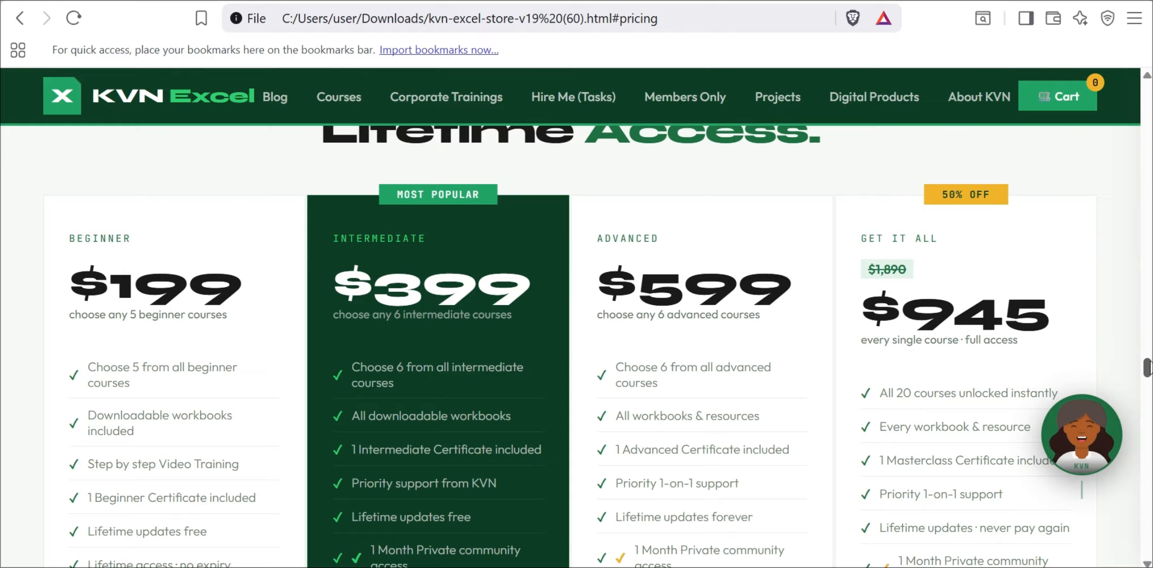
drag(1148, 368, 1148, 94)
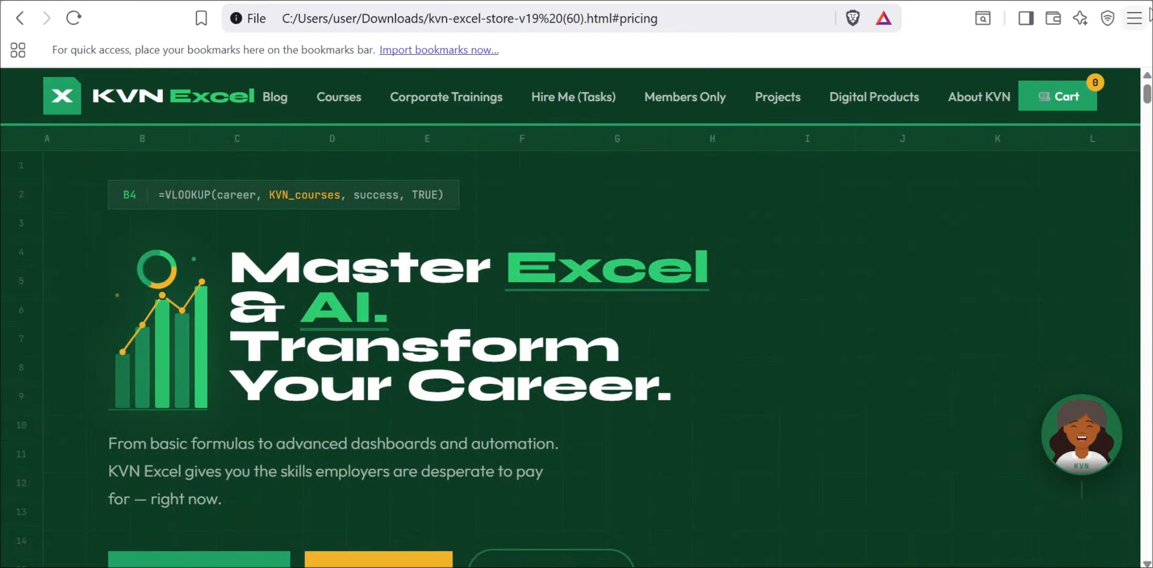
scroll(957, 205, down, 4)
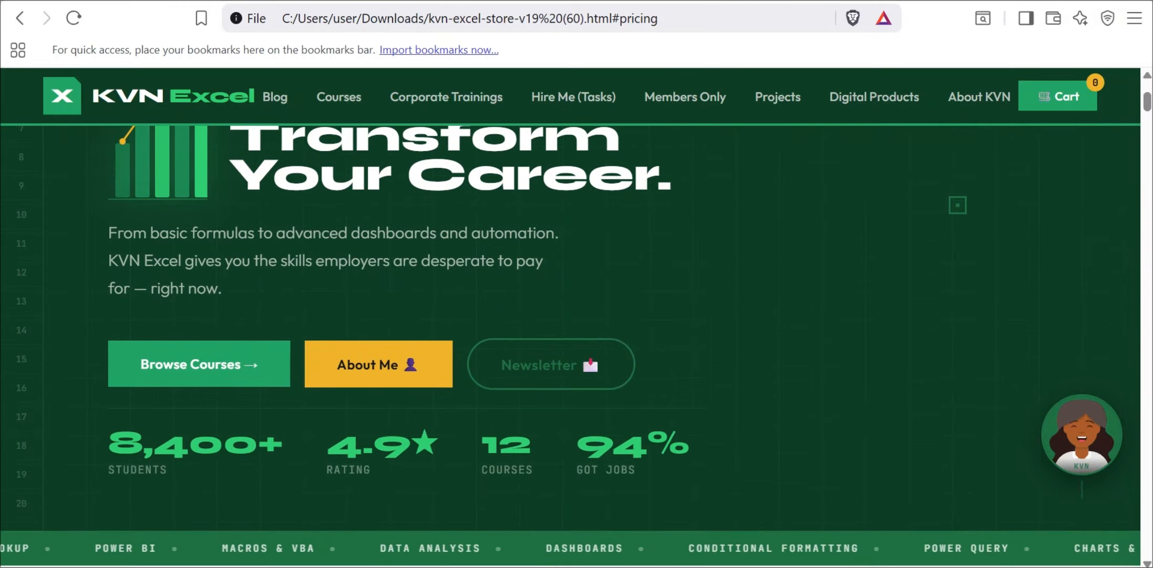
Open the Digital Products section and examine the Excel templates offered with their descriptions and prices
click(884, 106)
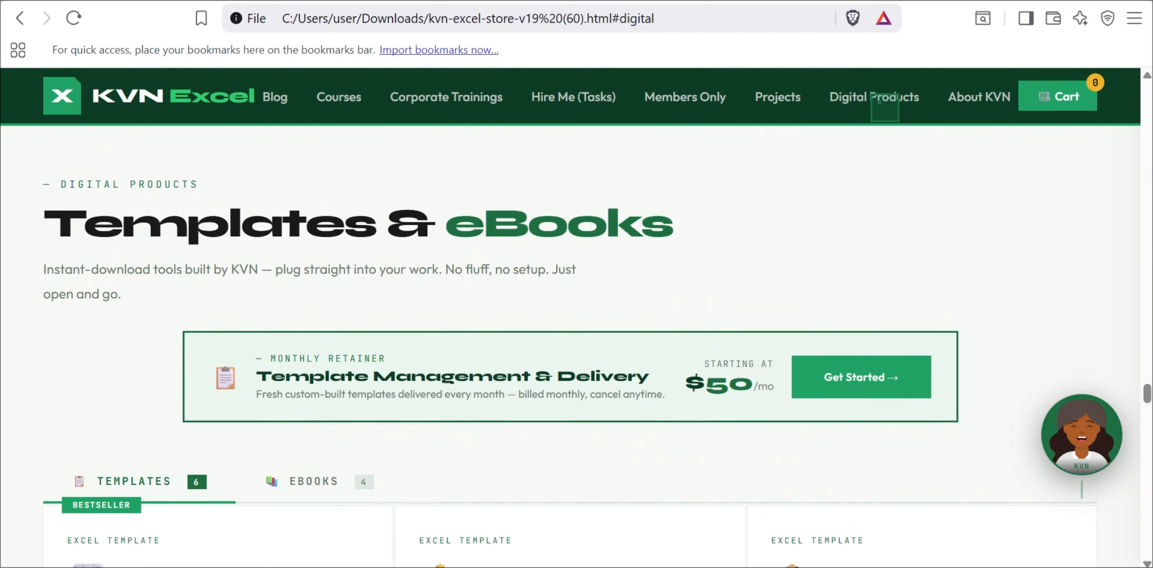
scroll(555, 394, down, 3)
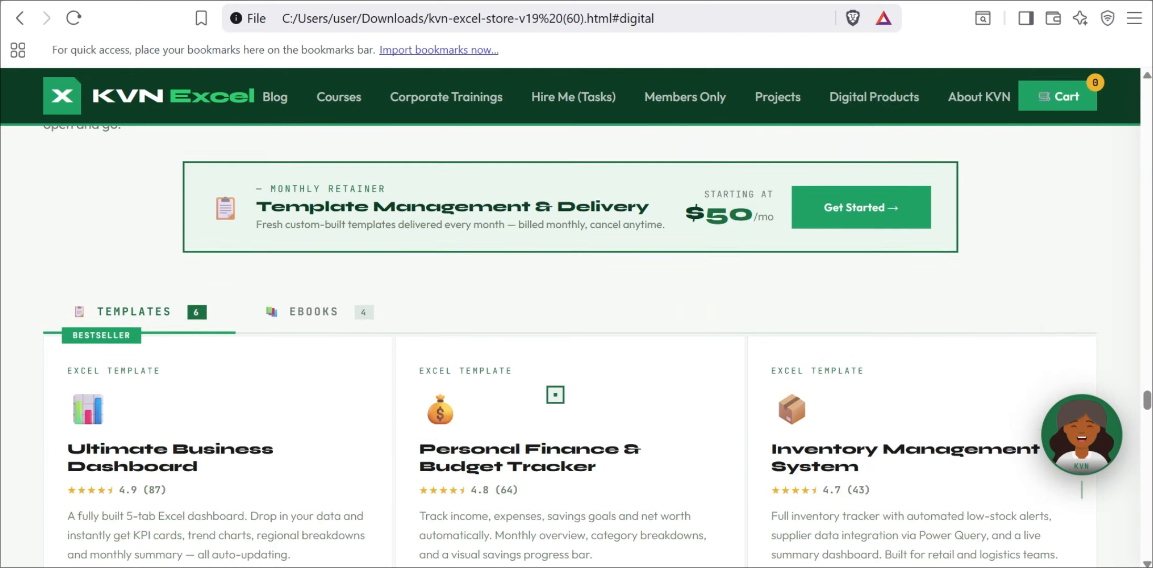
scroll(555, 394, up, 4)
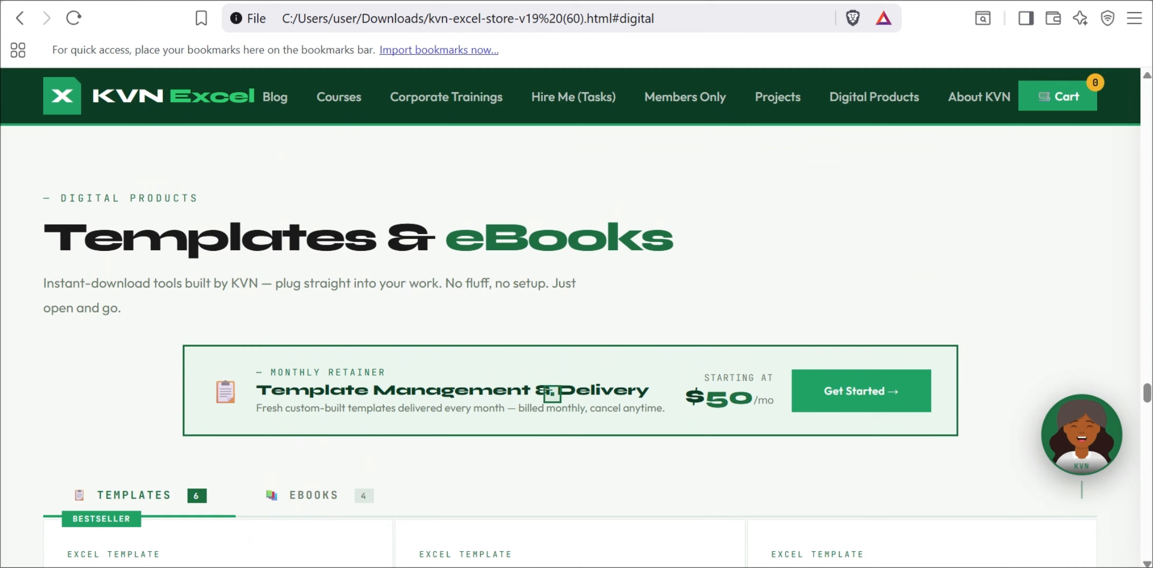
scroll(596, 435, down, 3)
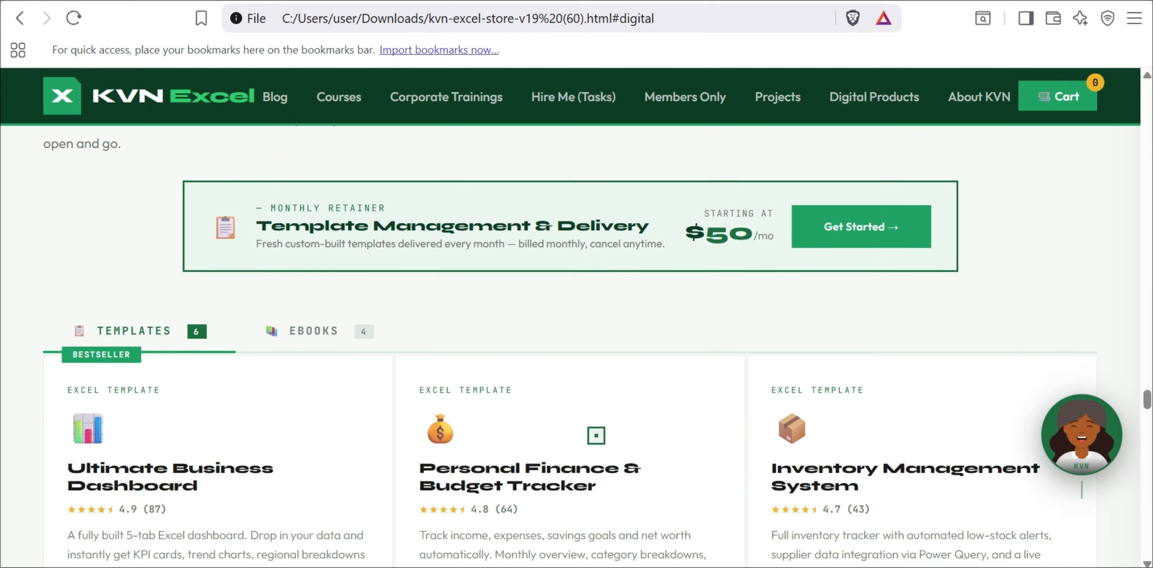
scroll(596, 435, down, 3)
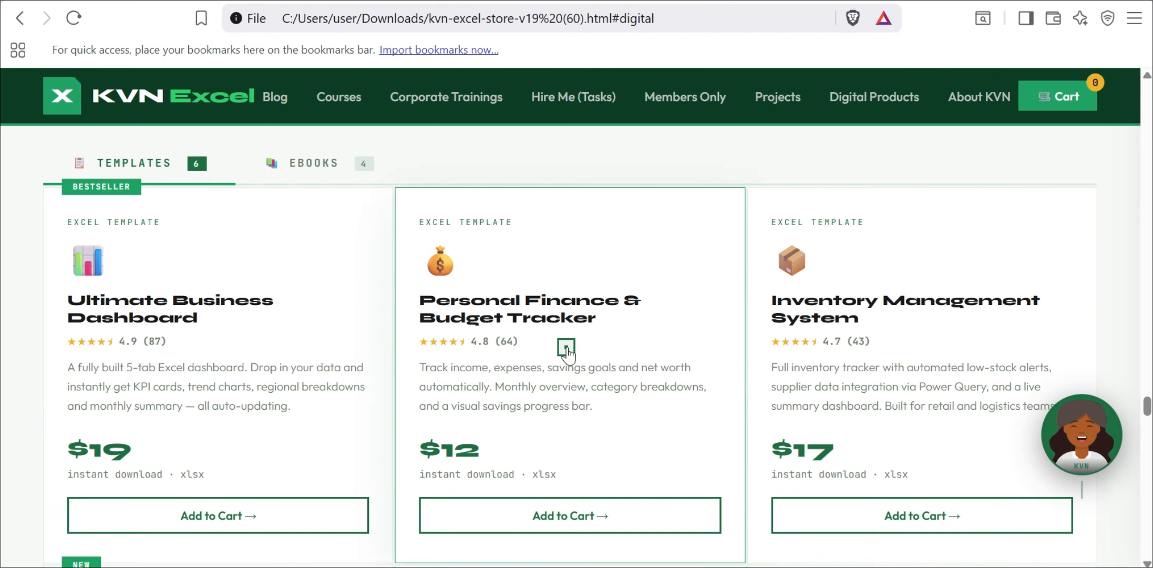
scroll(566, 347, down, 7)
scroll(567, 347, up, 8)
scroll(566, 347, up, 2)
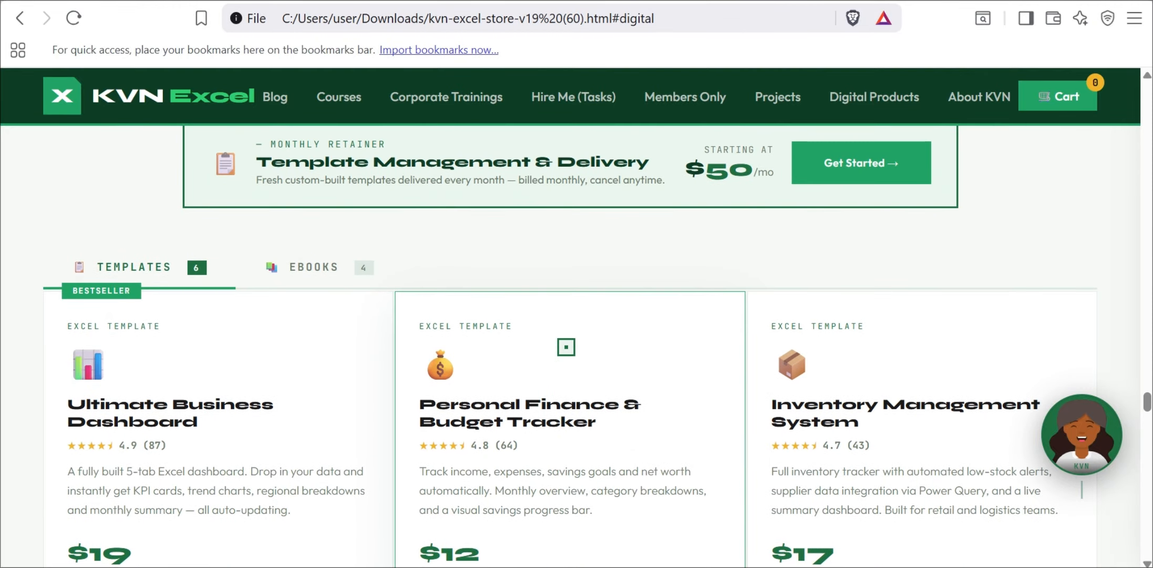
scroll(566, 347, down, 6)
scroll(566, 347, down, 8)
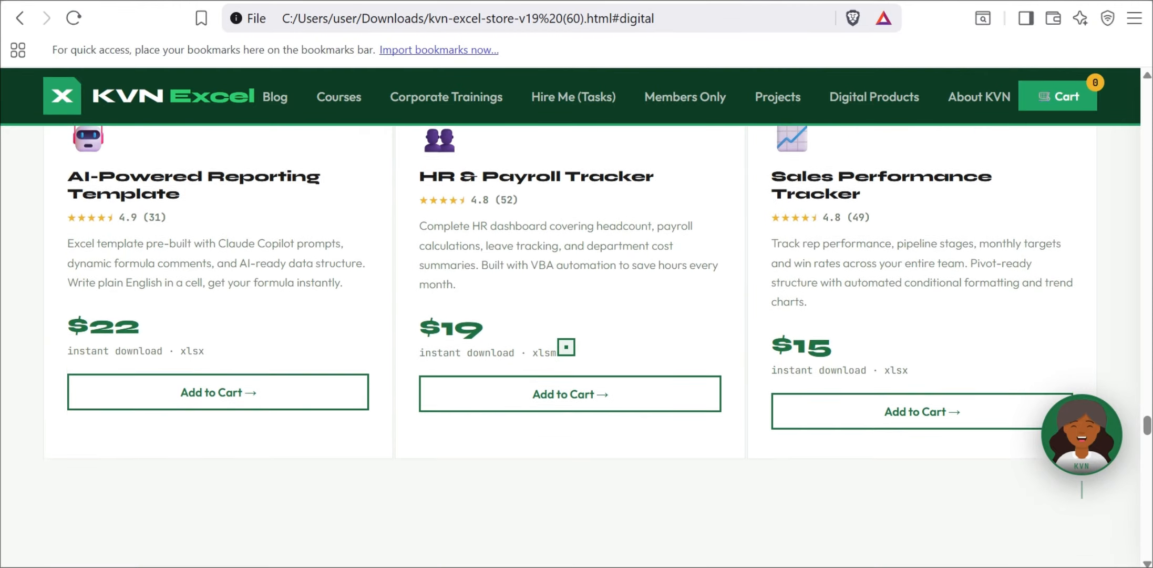
scroll(567, 347, up, 4)
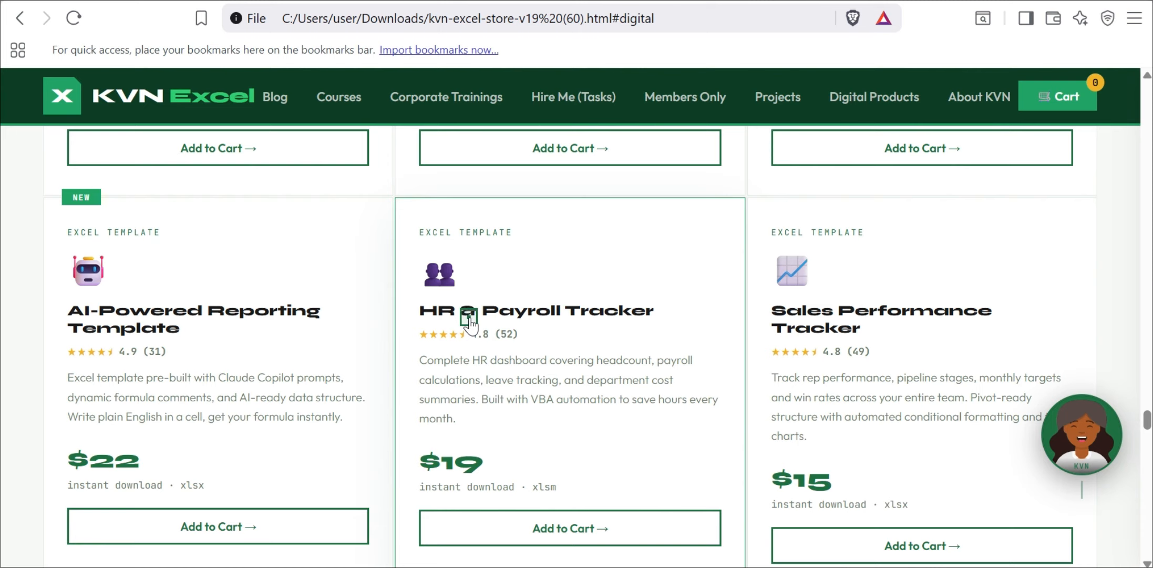
Return to the start of the Templates & eBooks section and review the monthly Template Management & Delivery retainer offer
scroll(963, 366, up, 8)
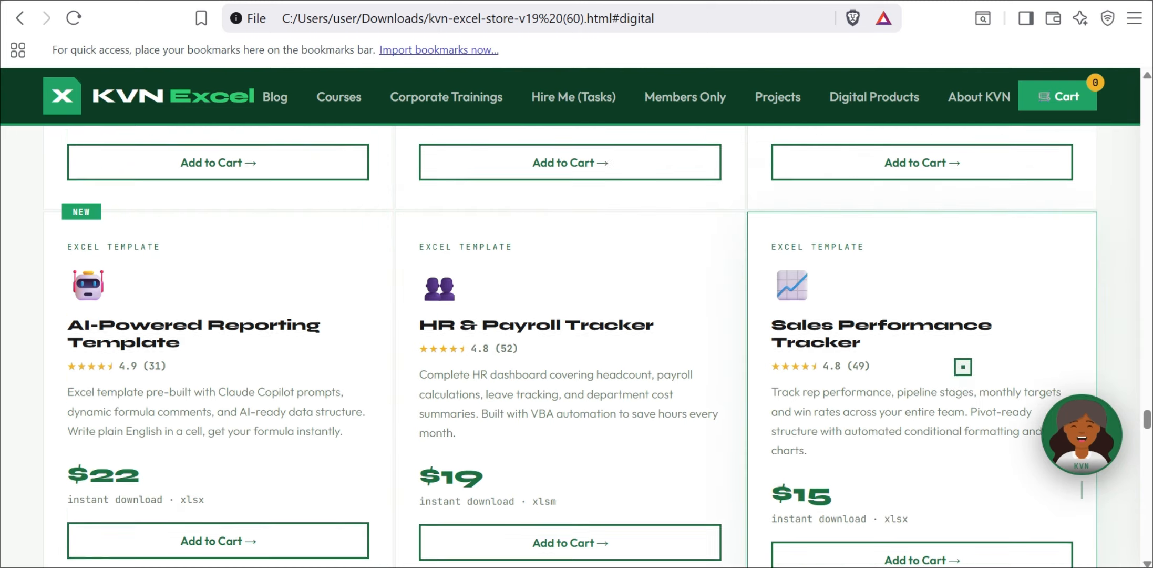
scroll(963, 366, up, 5)
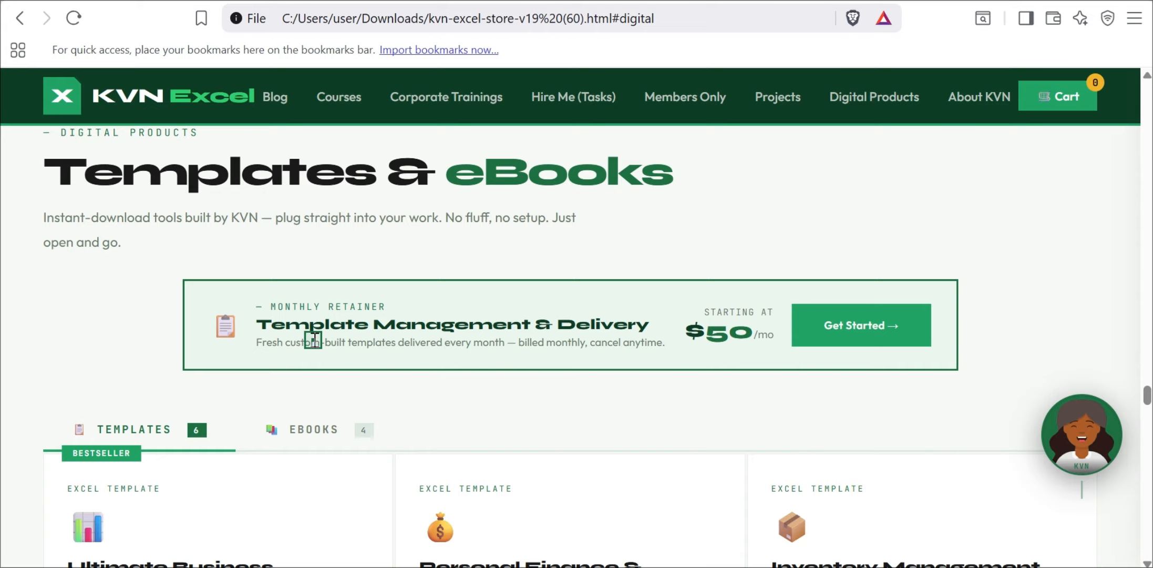
scroll(526, 135, down, 1)
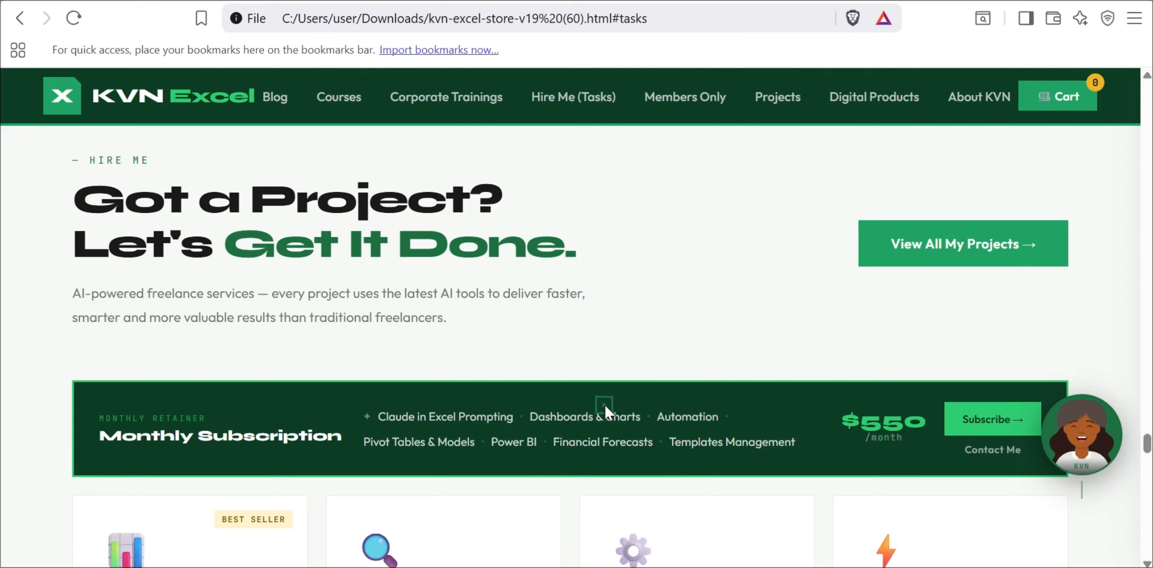
Look through the Hire Me service cards with their descriptions and starting prices, returning to the Monthly Subscription offer
scroll(604, 404, down, 6)
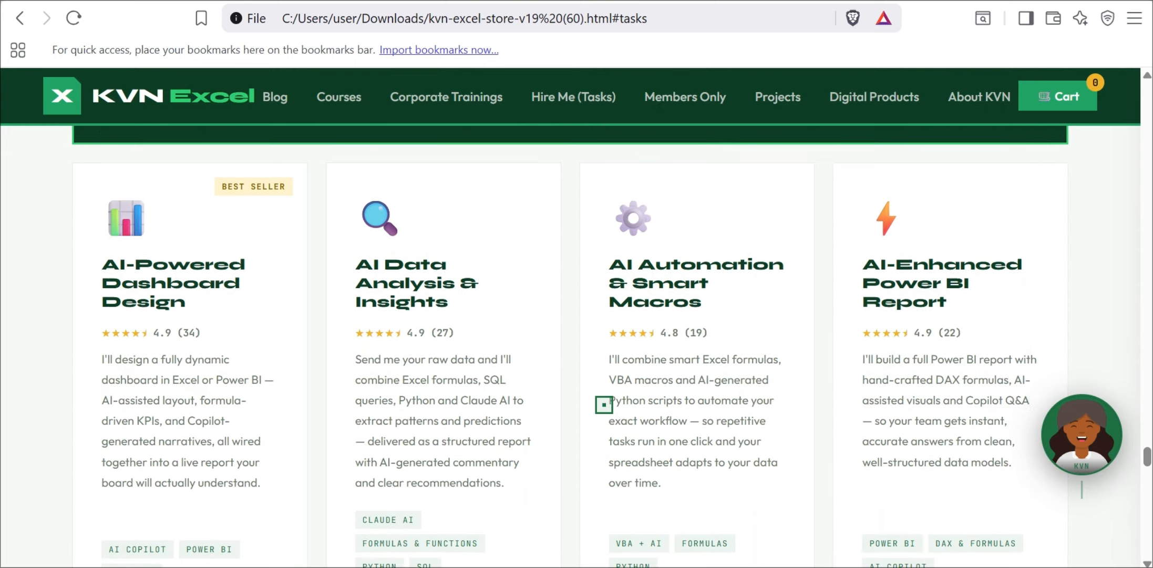
scroll(604, 404, down, 1)
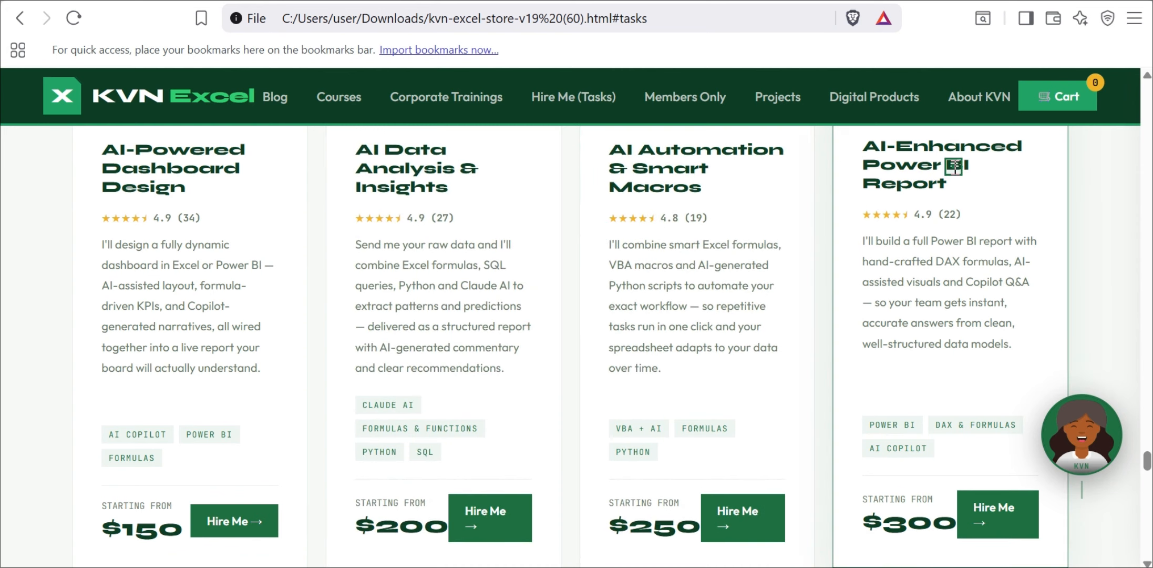
scroll(954, 166, down, 2)
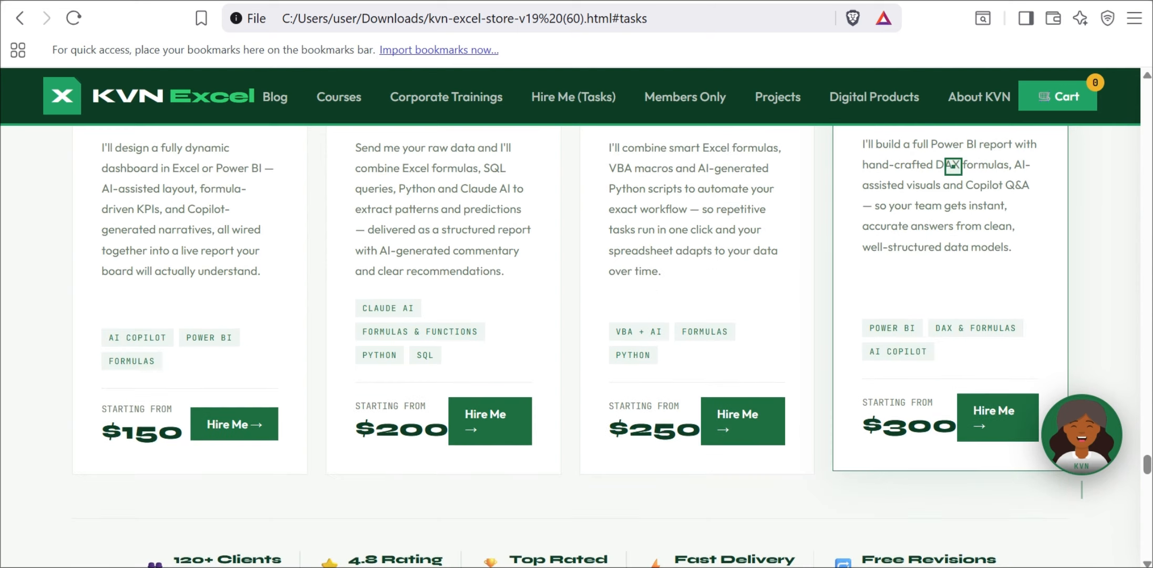
scroll(953, 166, up, 6)
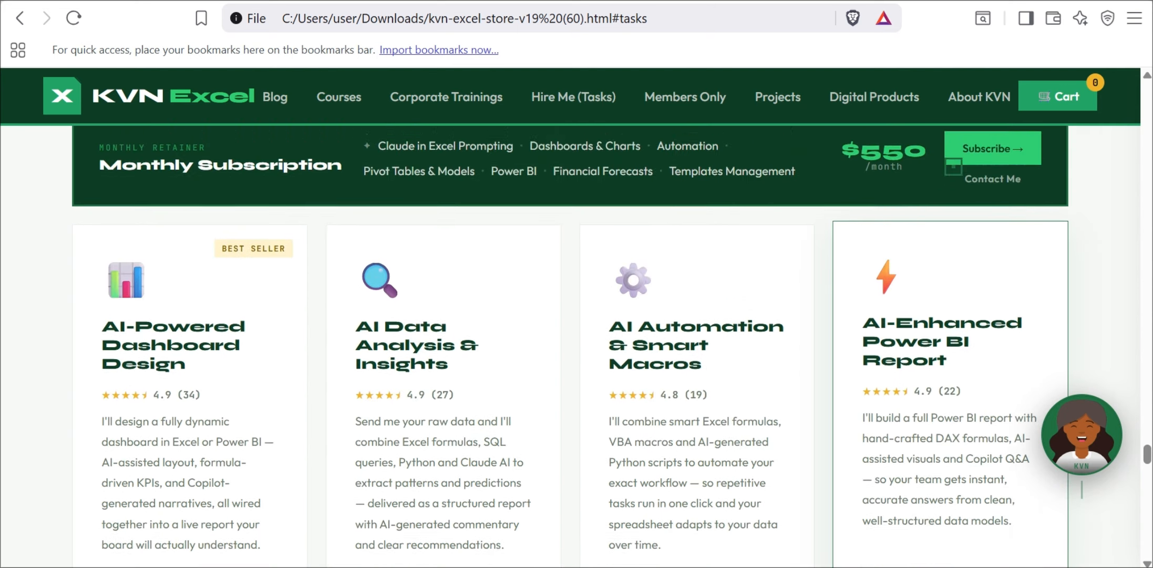
scroll(953, 166, up, 1)
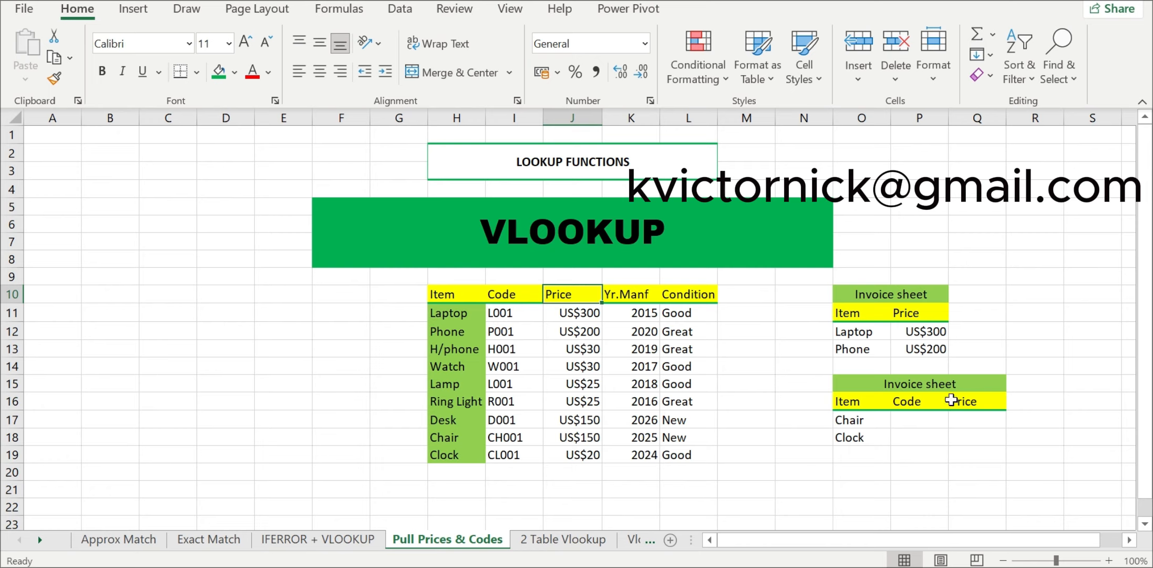
In the Excel workbook, enter =VLOOKUP(O17,H10:L19,2,FALSE) in P17 to pull the Chair's code into the second invoice sheet
click(922, 419)
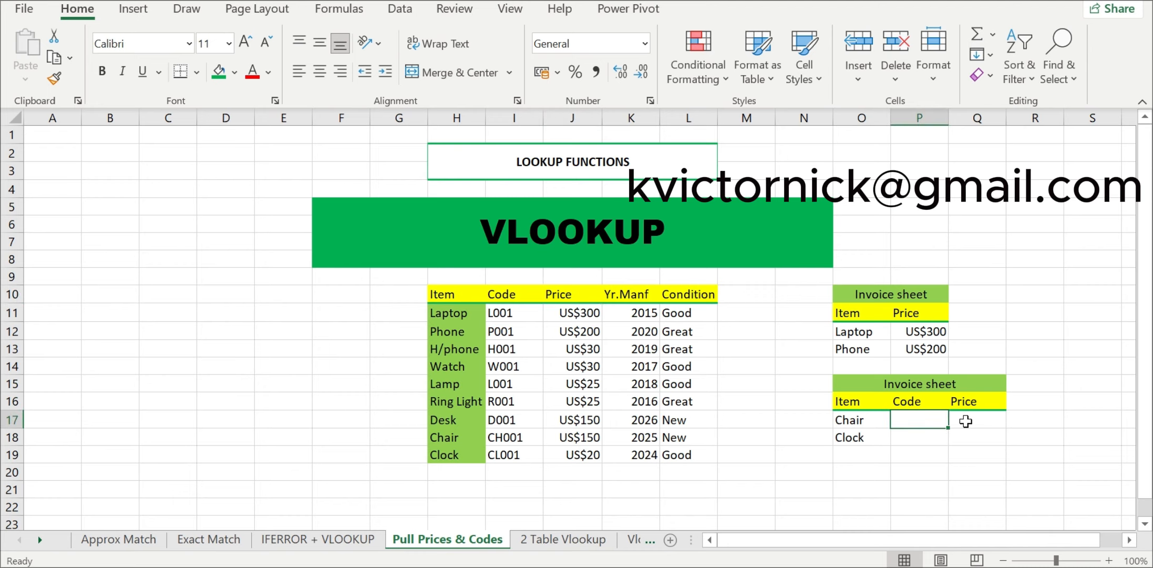
click(964, 420)
click(920, 423)
text(=VLOOKUP)
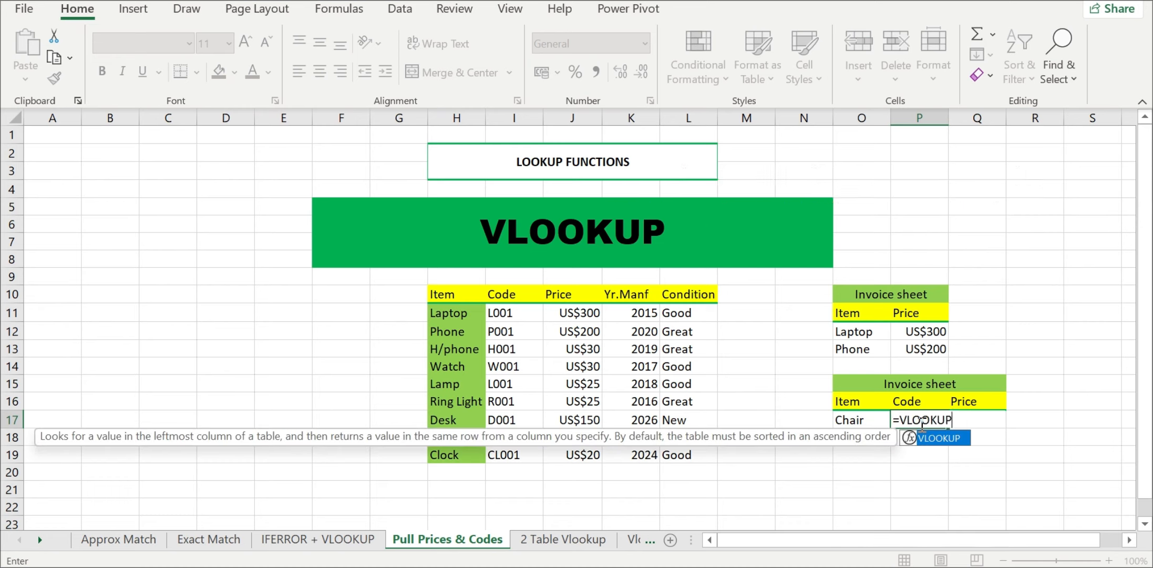
text(()
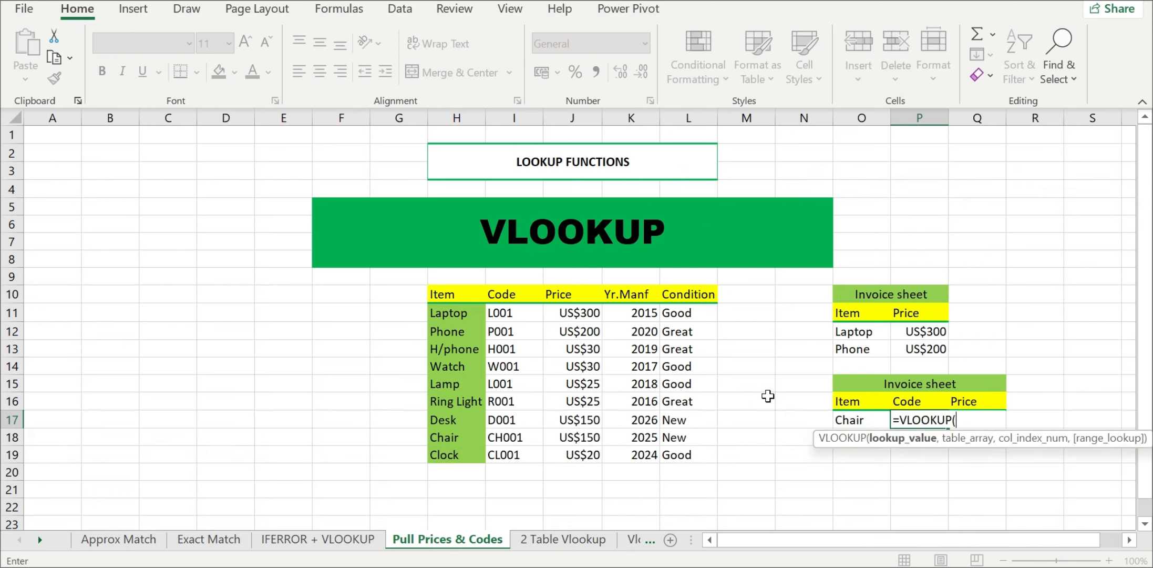
click(864, 419)
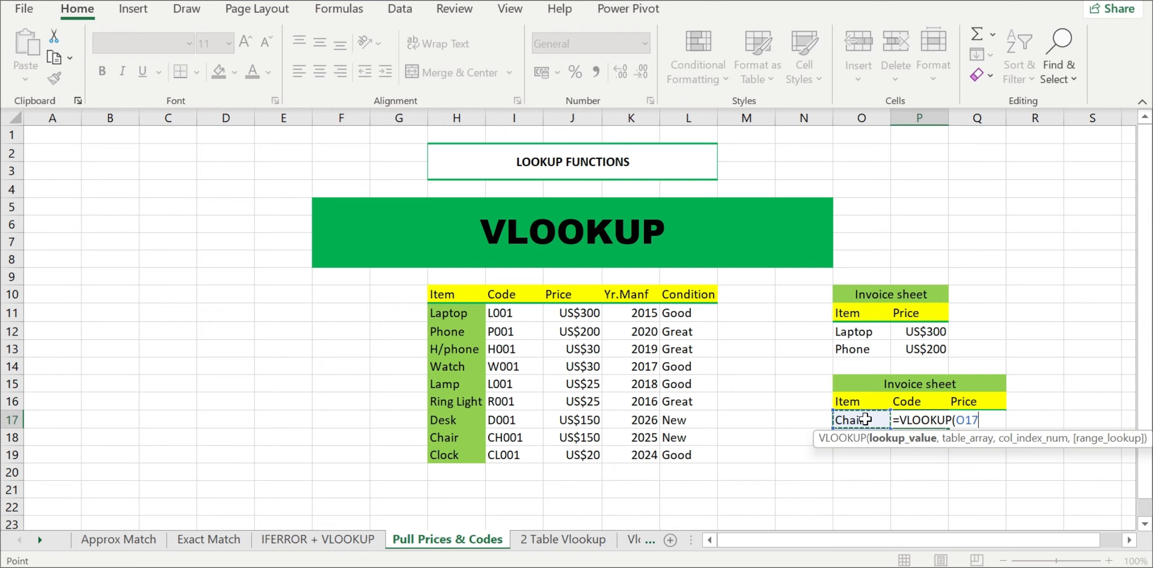
text(,)
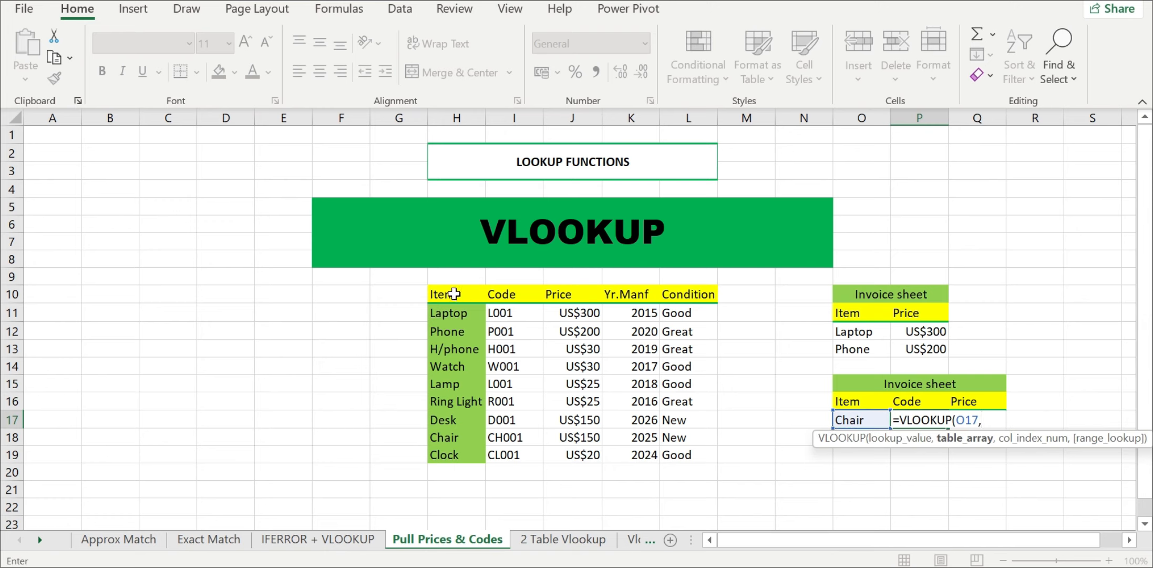
drag(454, 294, 708, 453)
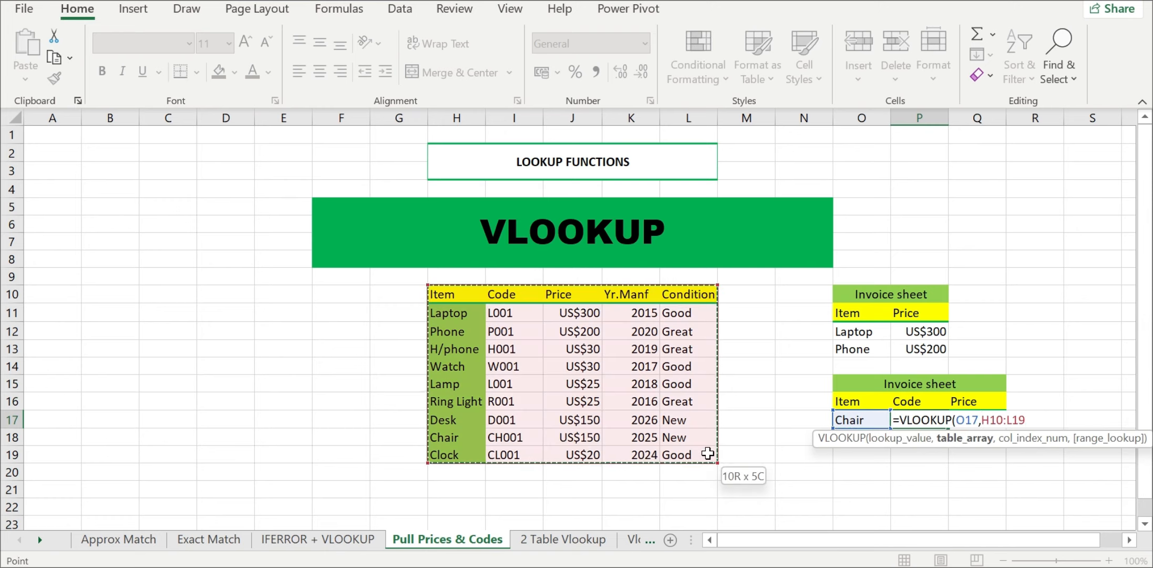
text(,)
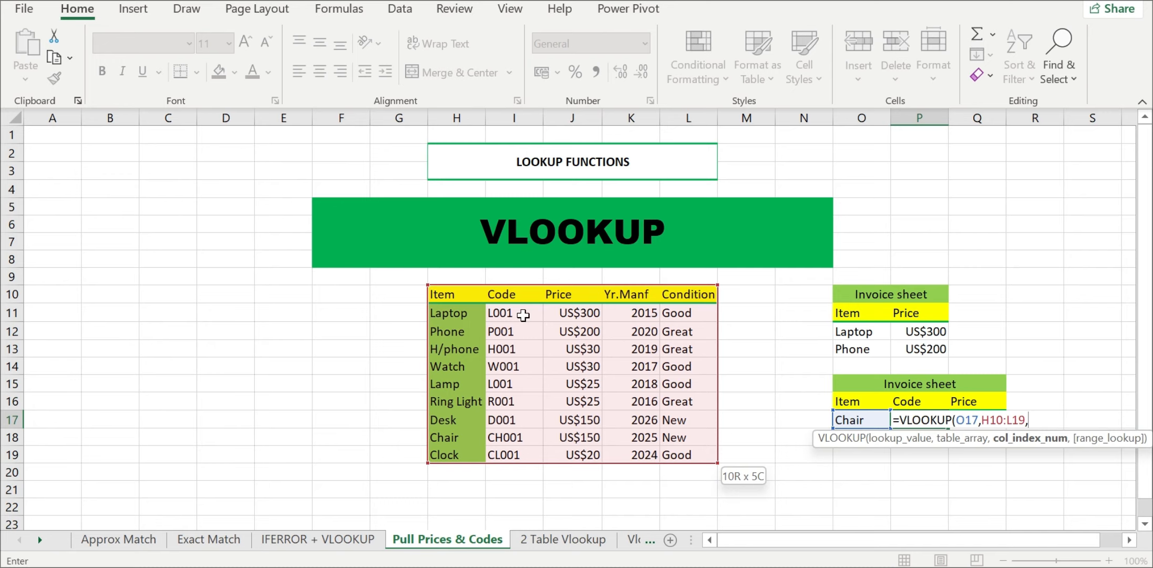
text(,)
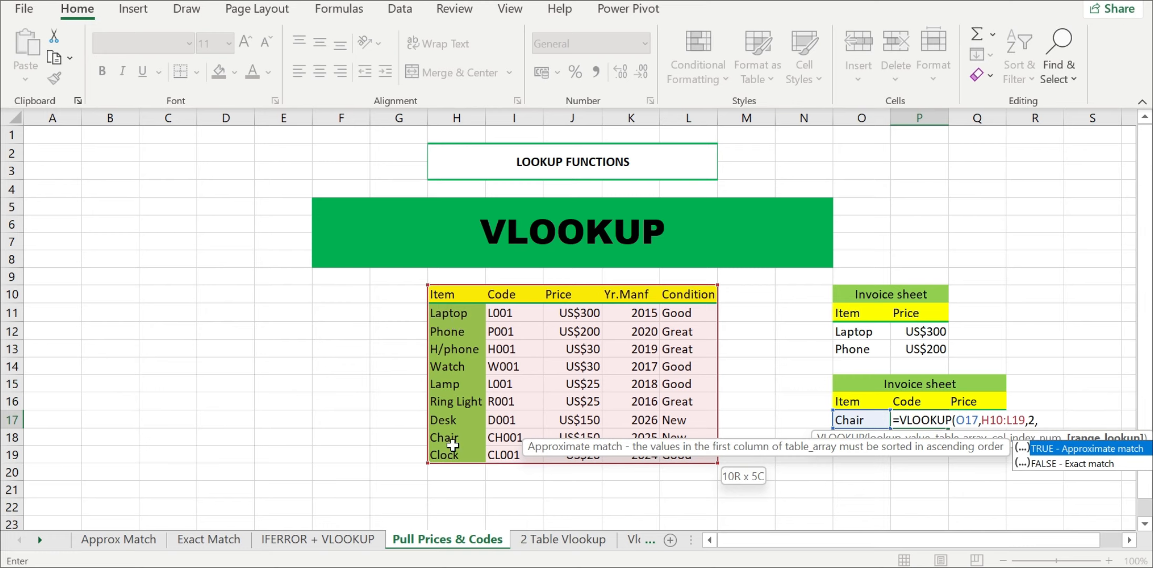
double_click(1105, 464)
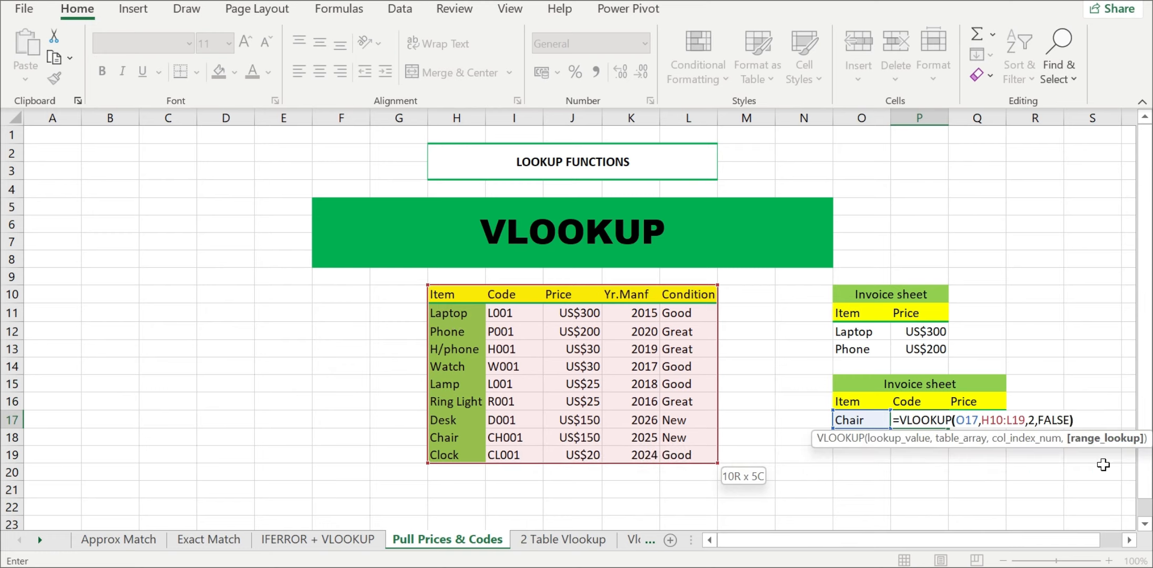
text())
key(Return)
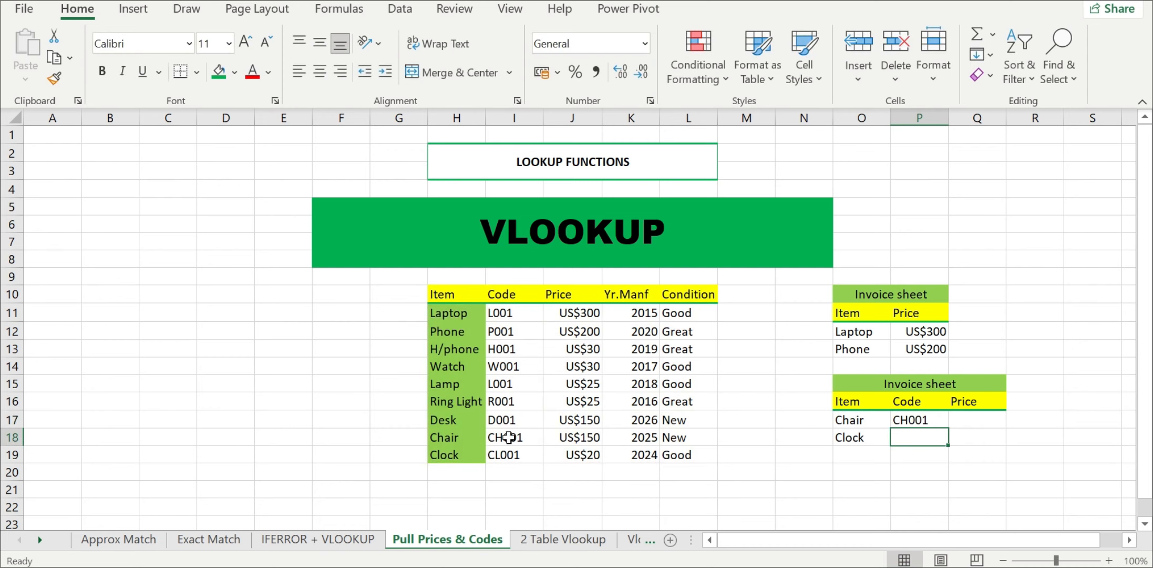
Compare the Chair's code in the source table with P17 and inspect the table range in that cell's formula
click(509, 437)
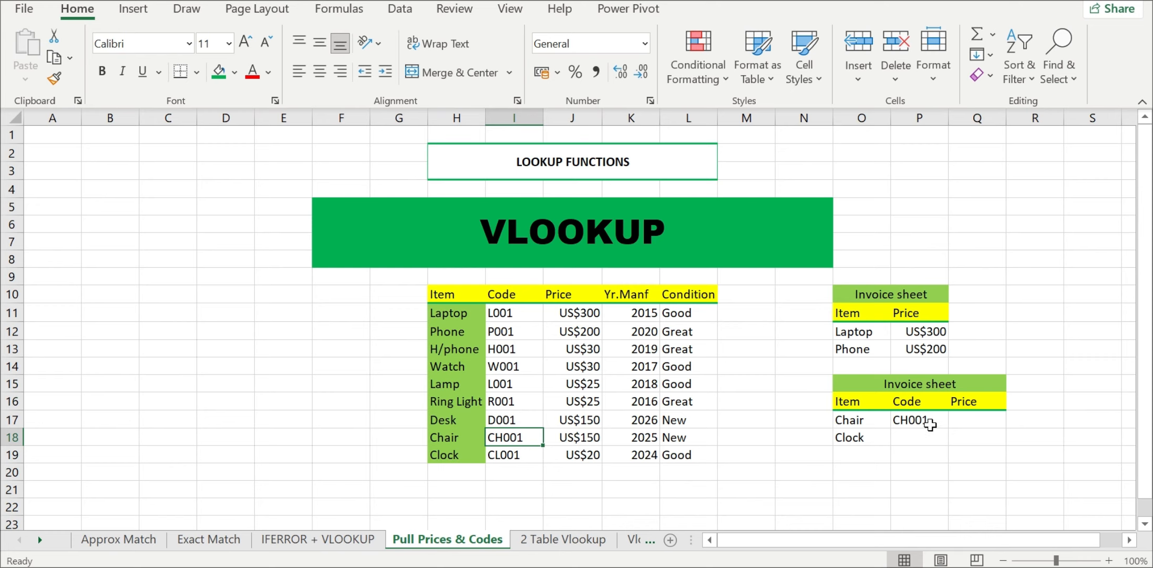
double_click(930, 420)
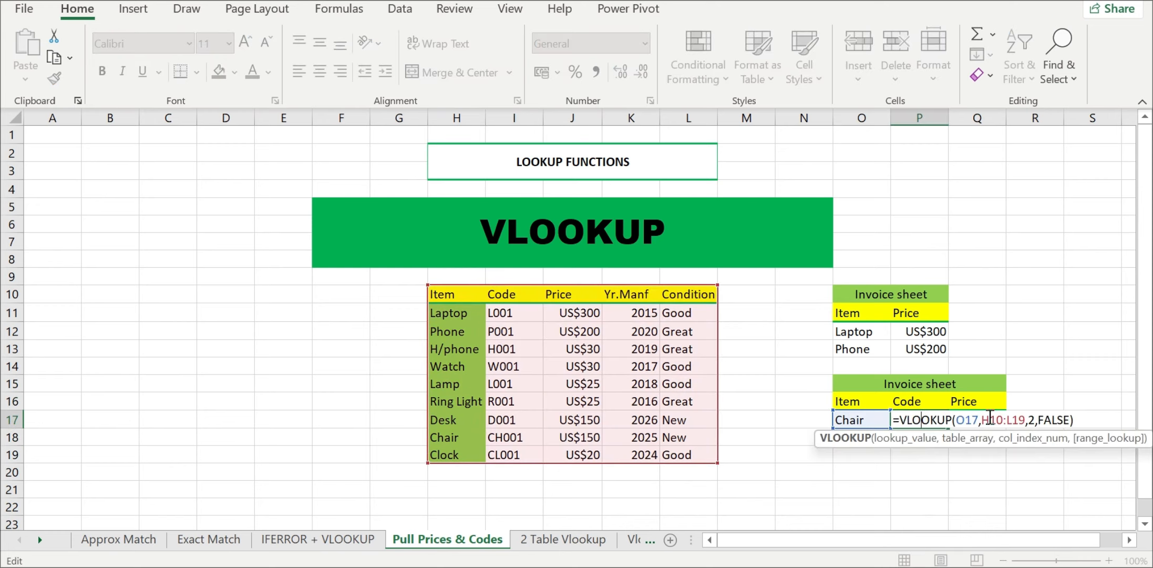
drag(982, 421, 1026, 419)
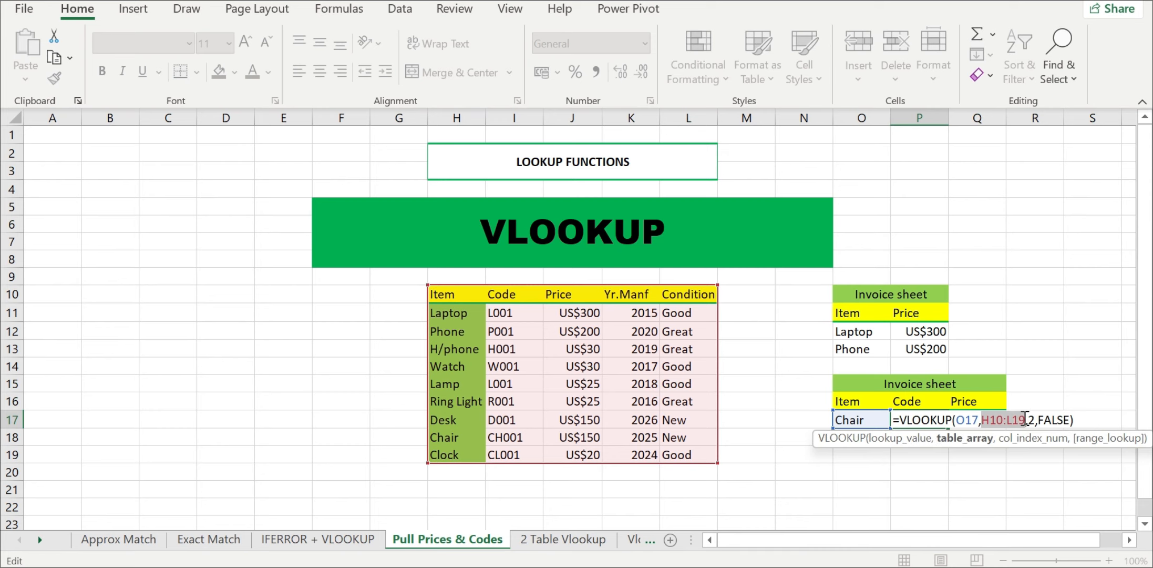
key(Return)
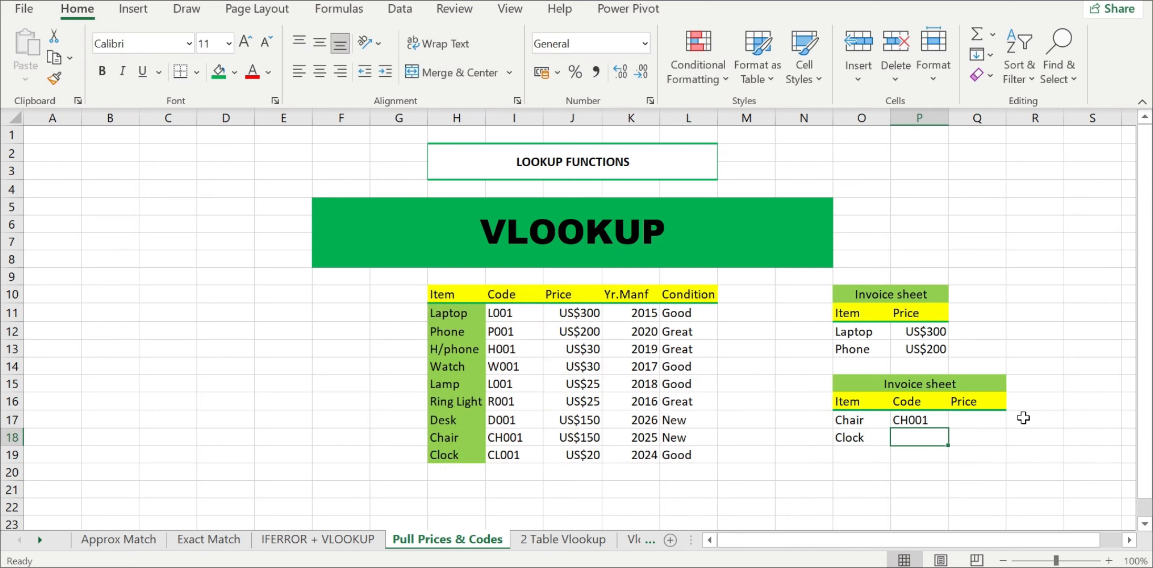
Fill the code formula from P17 down to P18 and check the references of the copied formula
click(935, 420)
drag(949, 428, 951, 440)
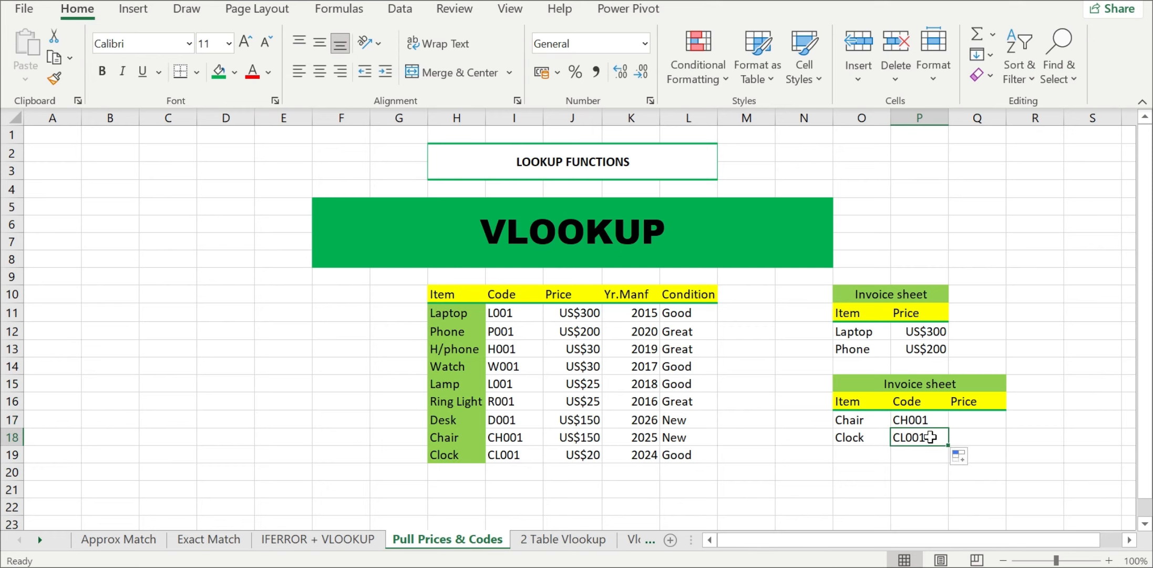
double_click(930, 436)
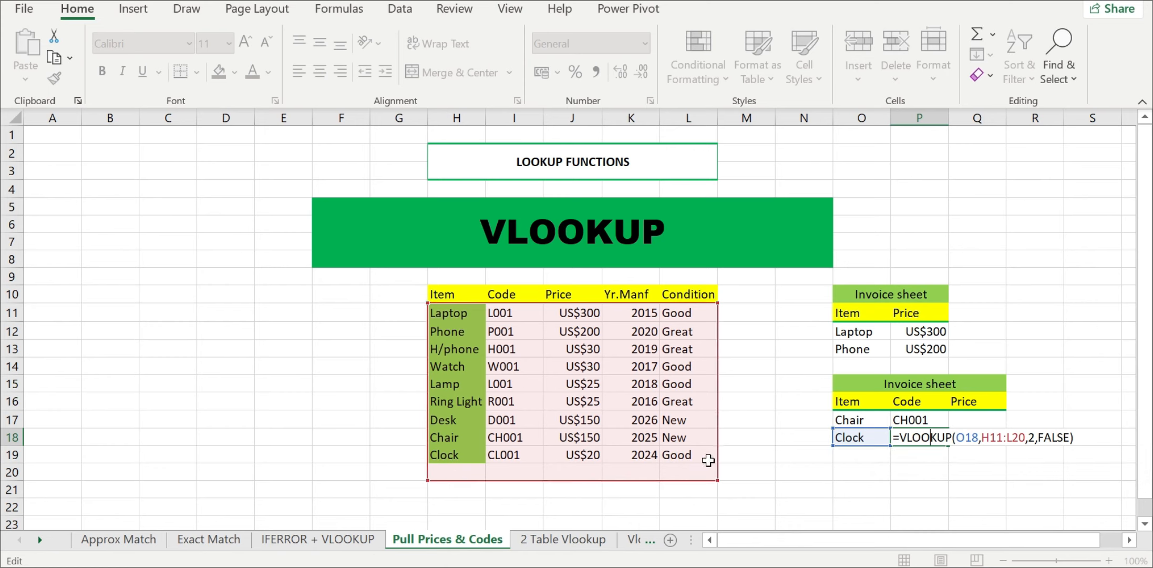
key(Return)
Lock the table range in P17's formula as $H$10:$L$19 and refill the formula down to P18
double_click(936, 420)
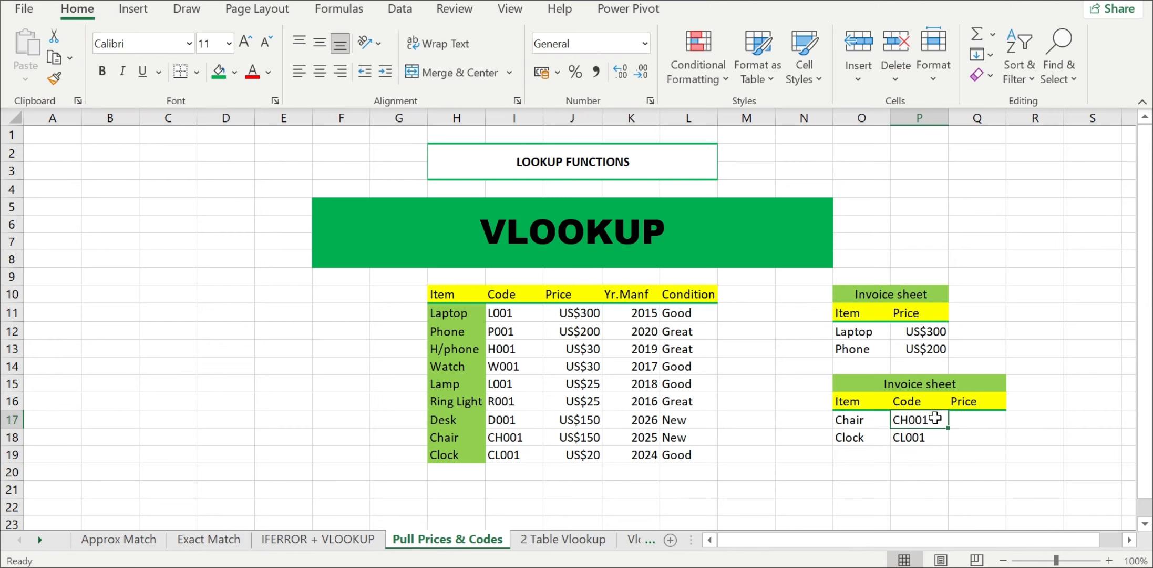
drag(983, 420, 1025, 415)
key(F4)
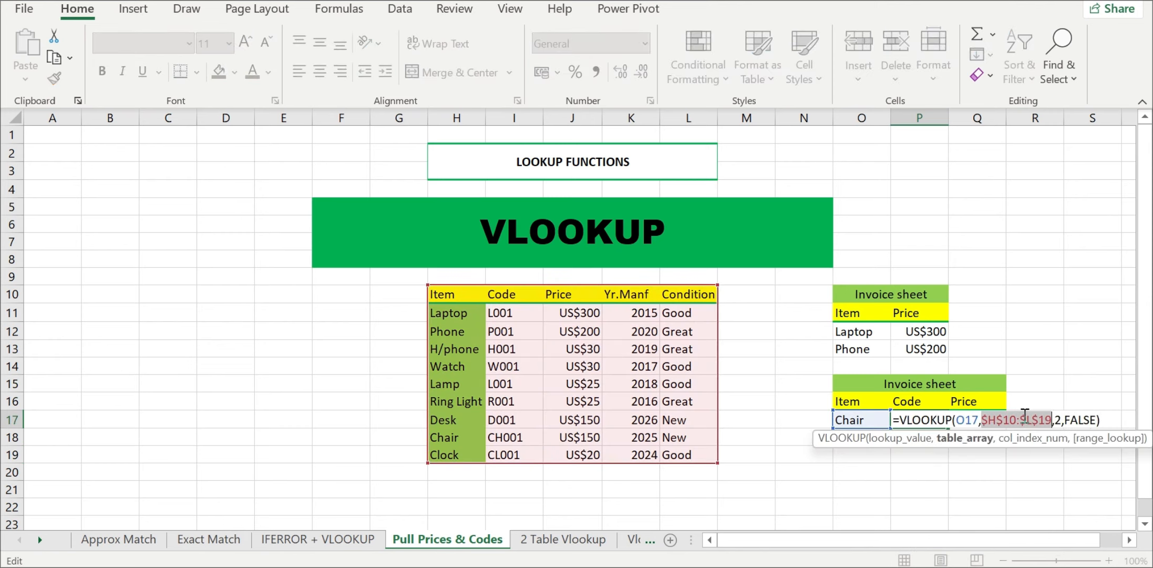
key(Return)
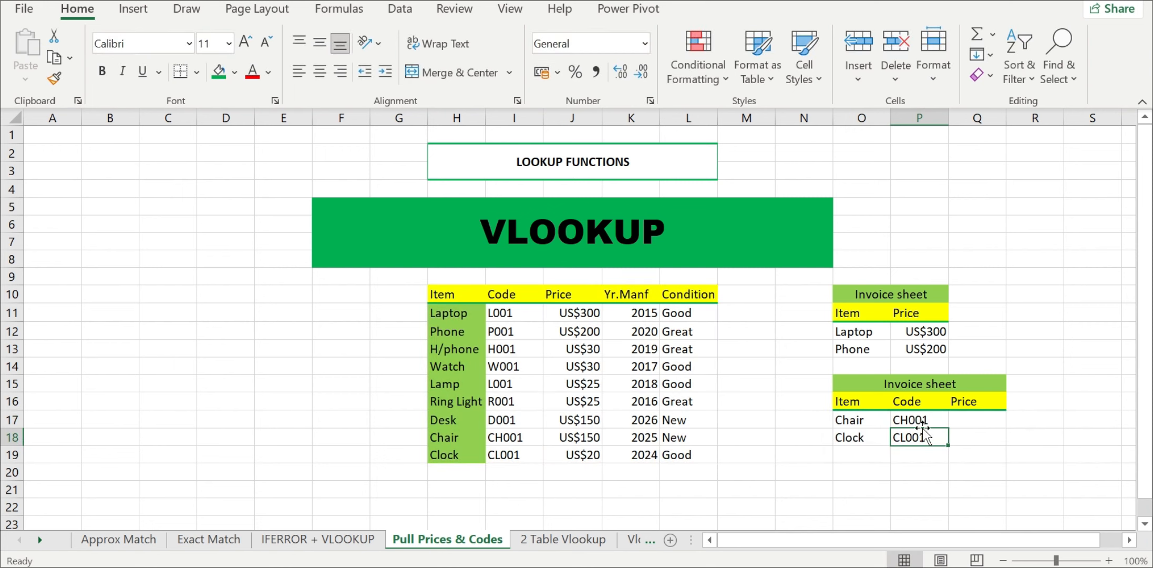
click(930, 419)
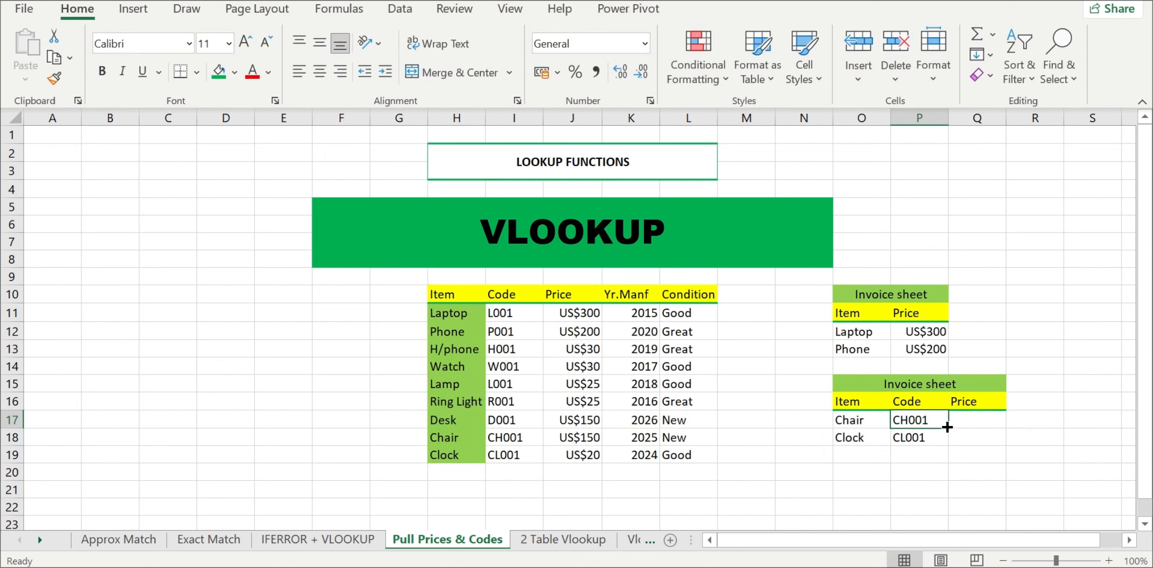
drag(947, 427, 947, 439)
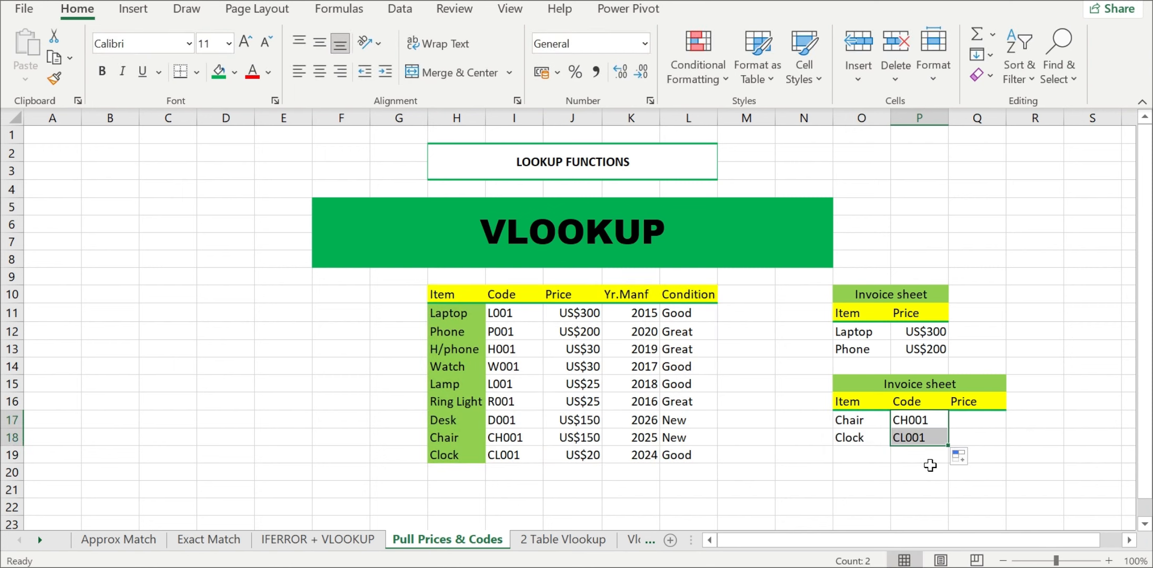
click(931, 466)
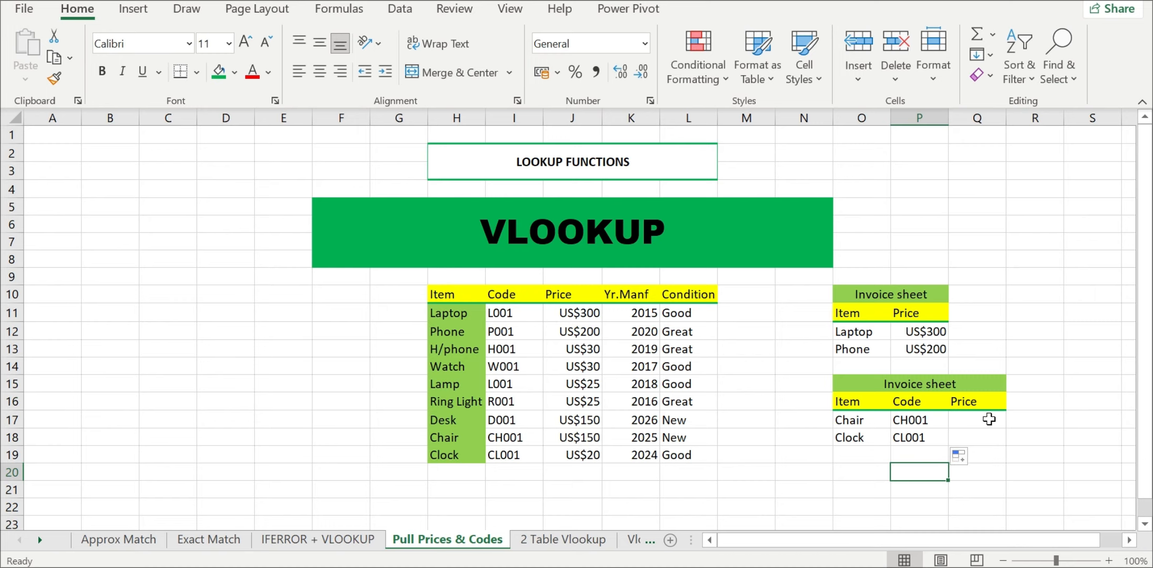
Begin a VLOOKUP formula in Q17 with the Chair item in O17 as its lookup value
click(988, 420)
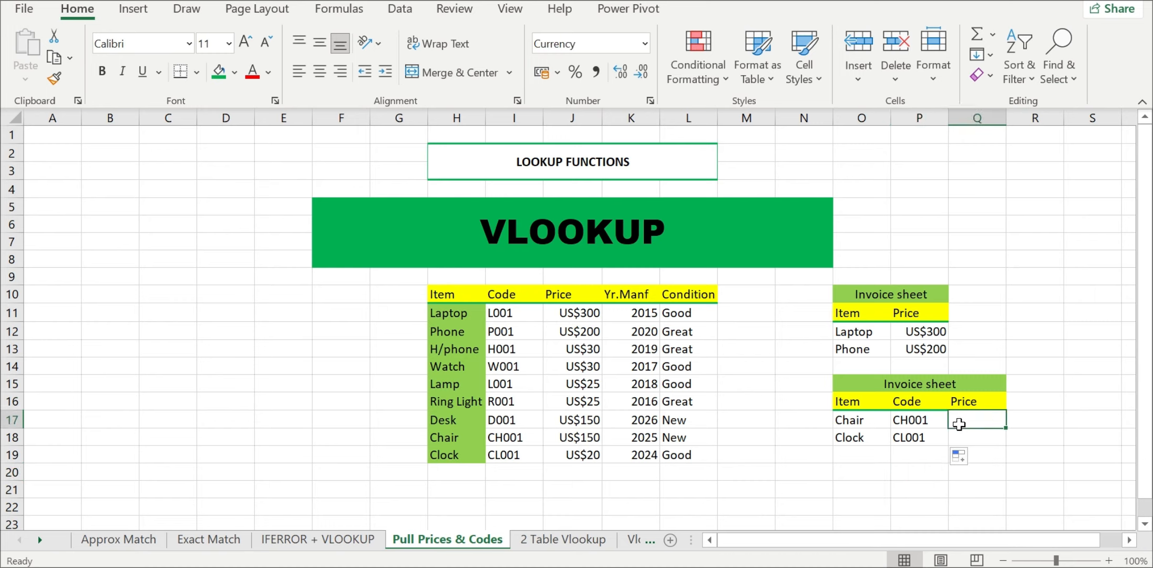
click(928, 422)
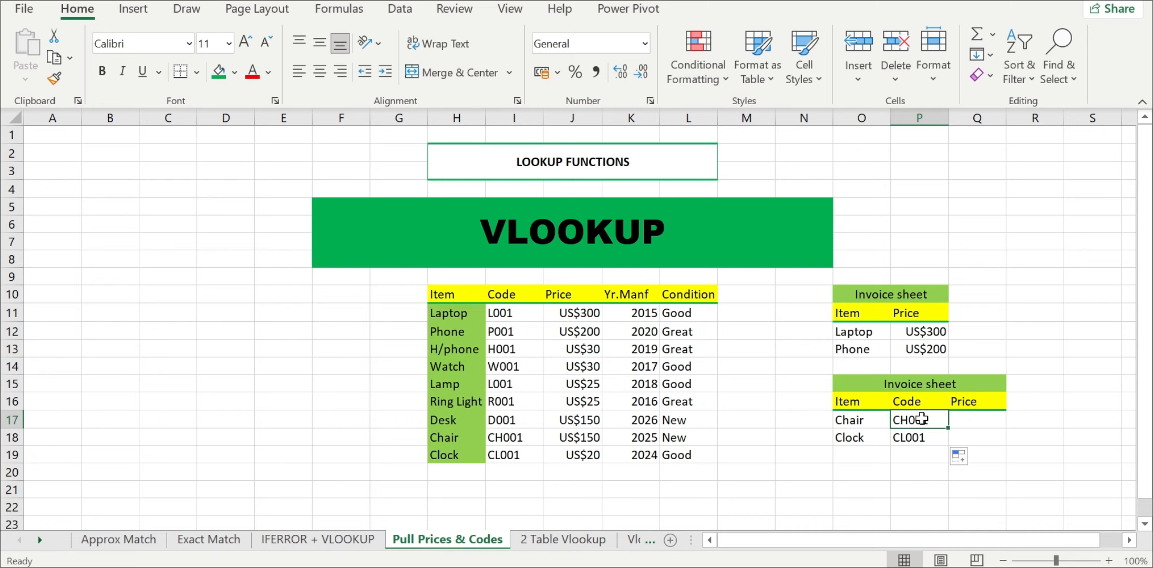
click(978, 421)
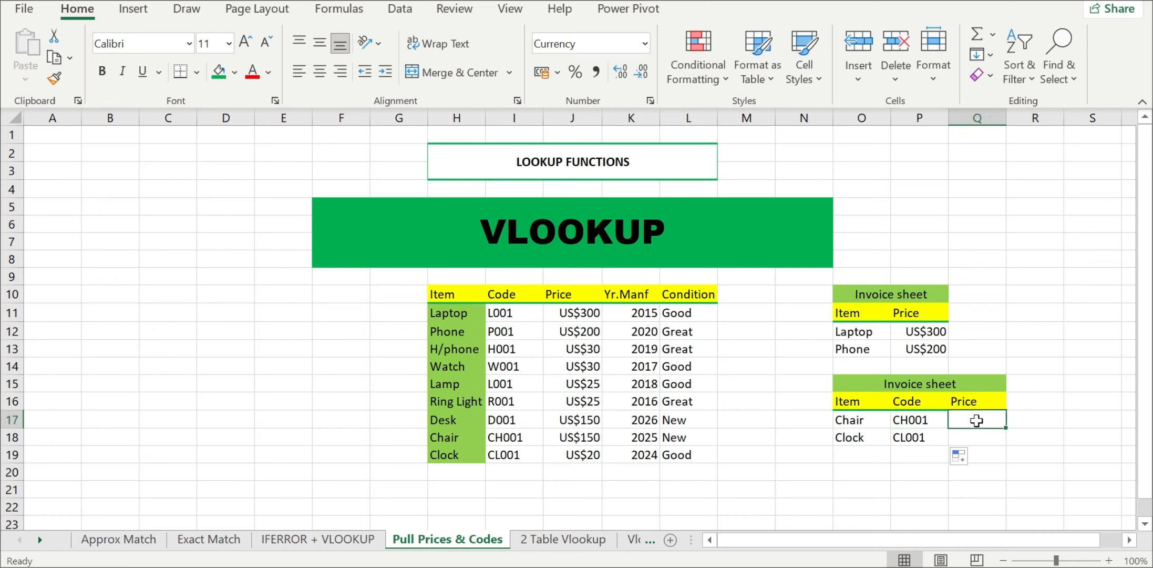
text(=V)
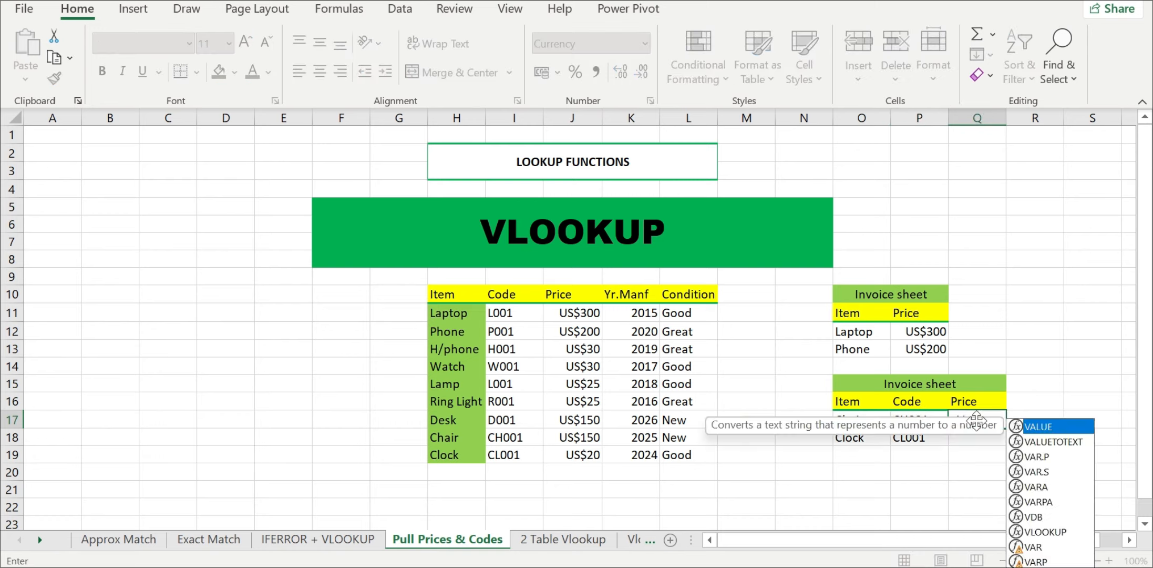
text(LOOKUP)
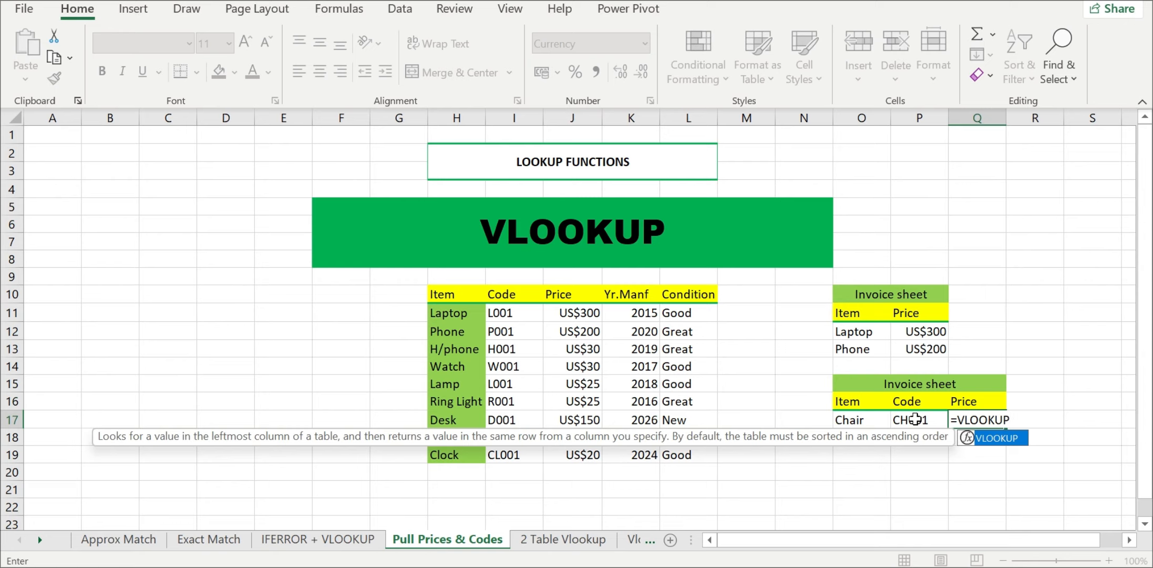
key(Escape)
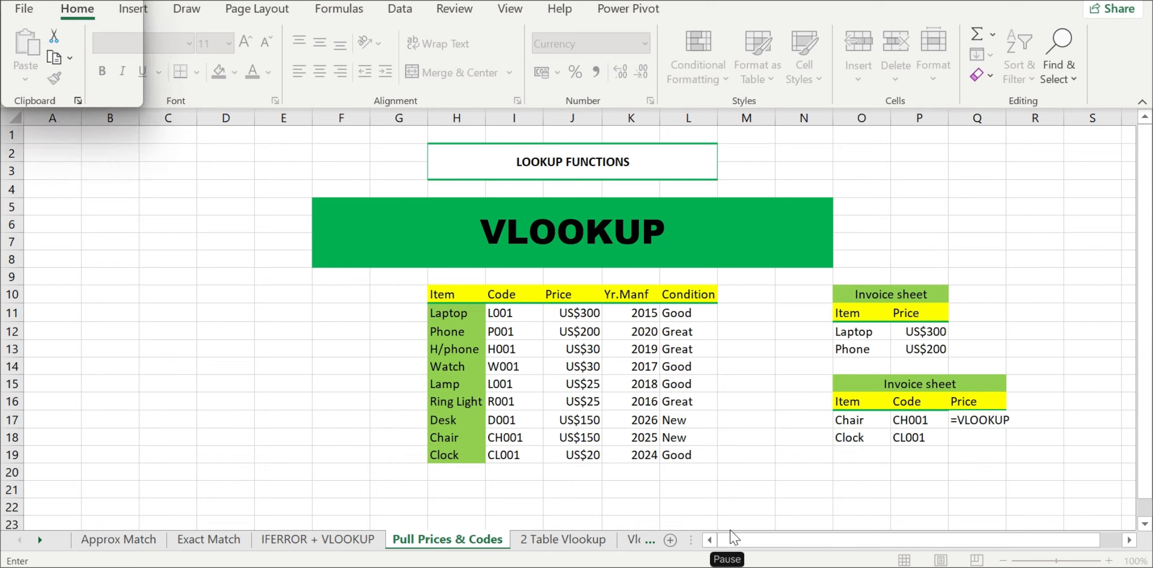
click(1021, 422)
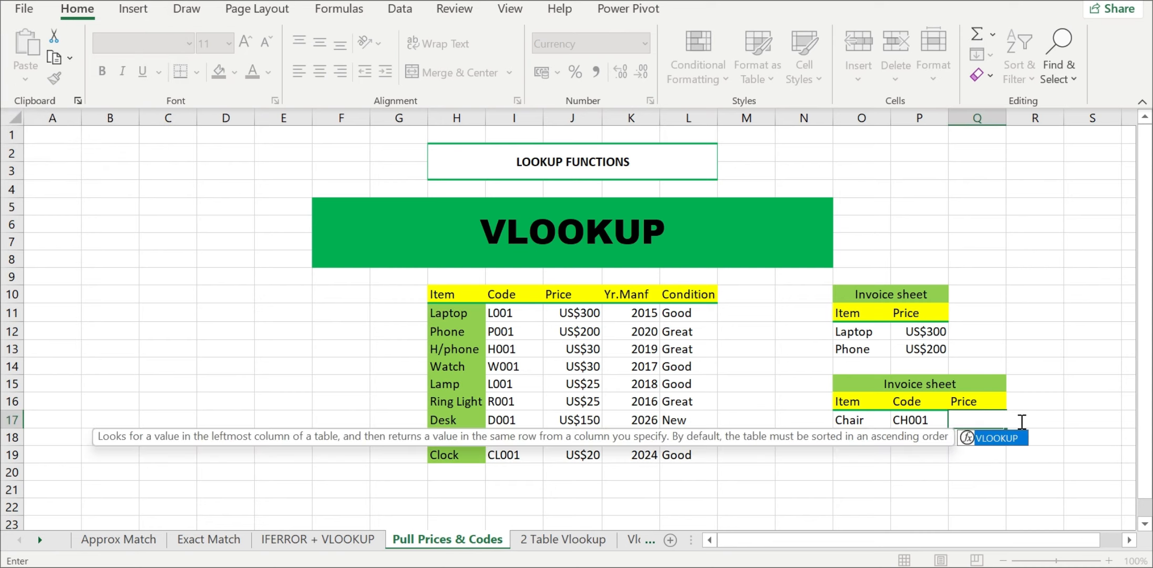
click(924, 419)
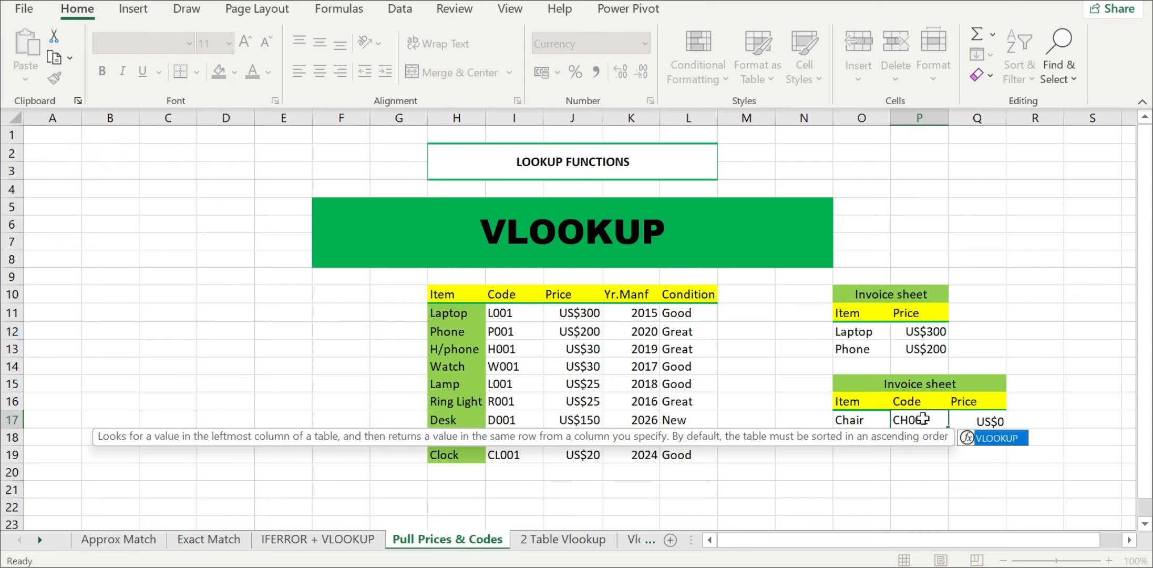
double_click(965, 421)
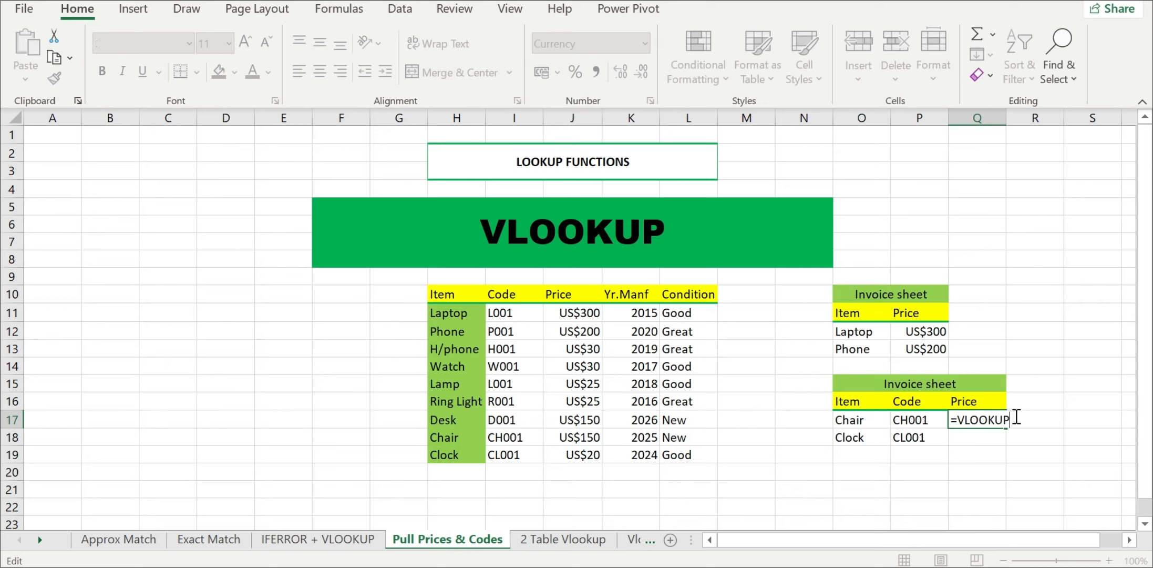
text(()
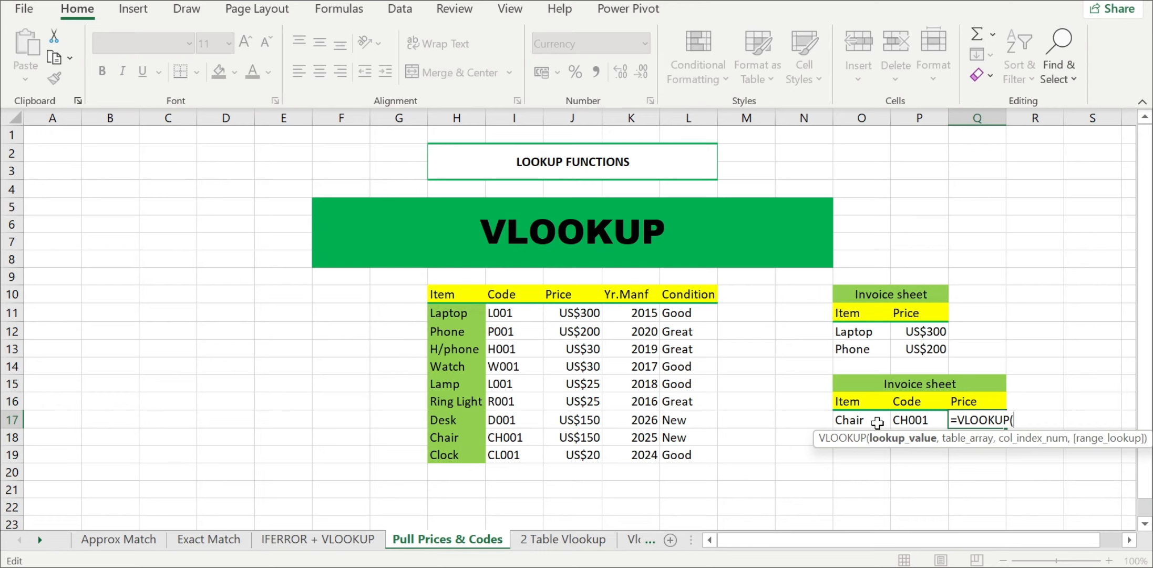
click(856, 420)
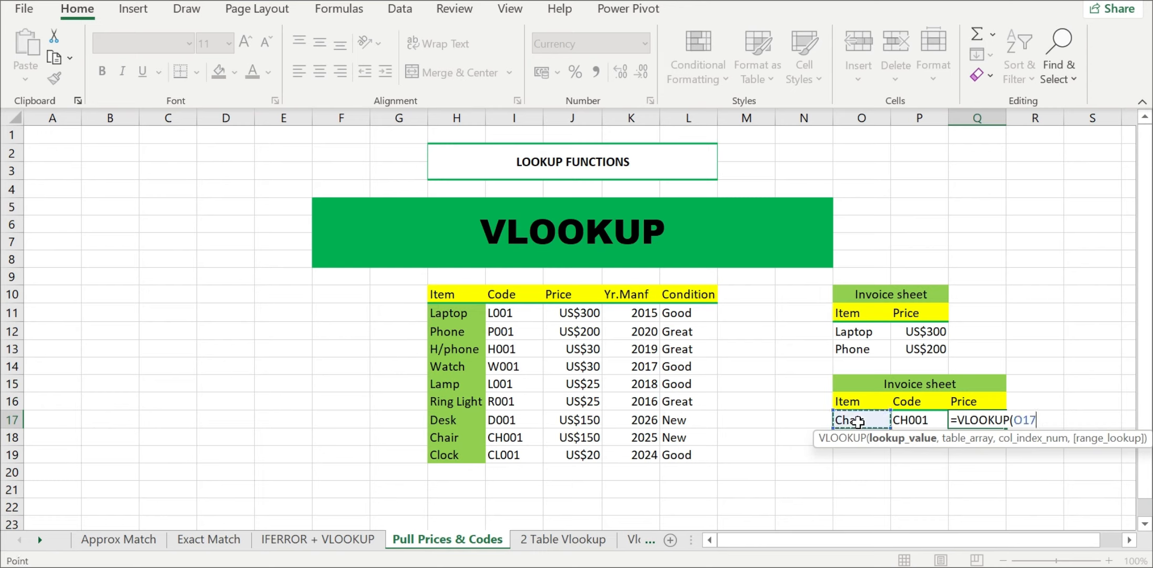
text(,)
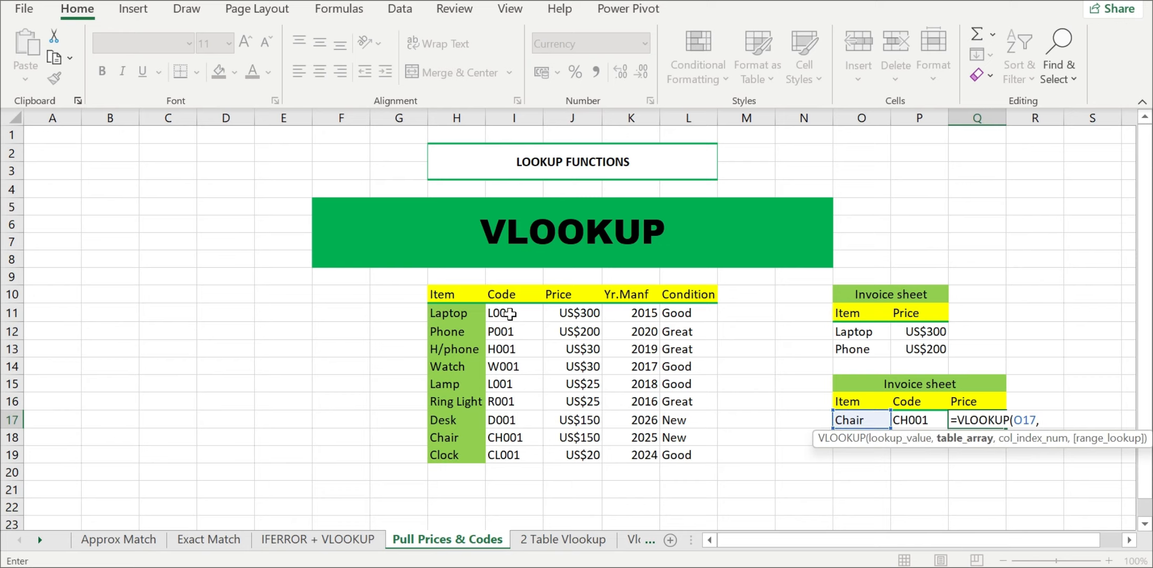
Complete Q17's price formula with table range H10:L19, column index 3 and exact match FALSE
click(453, 293)
drag(453, 293, 682, 452)
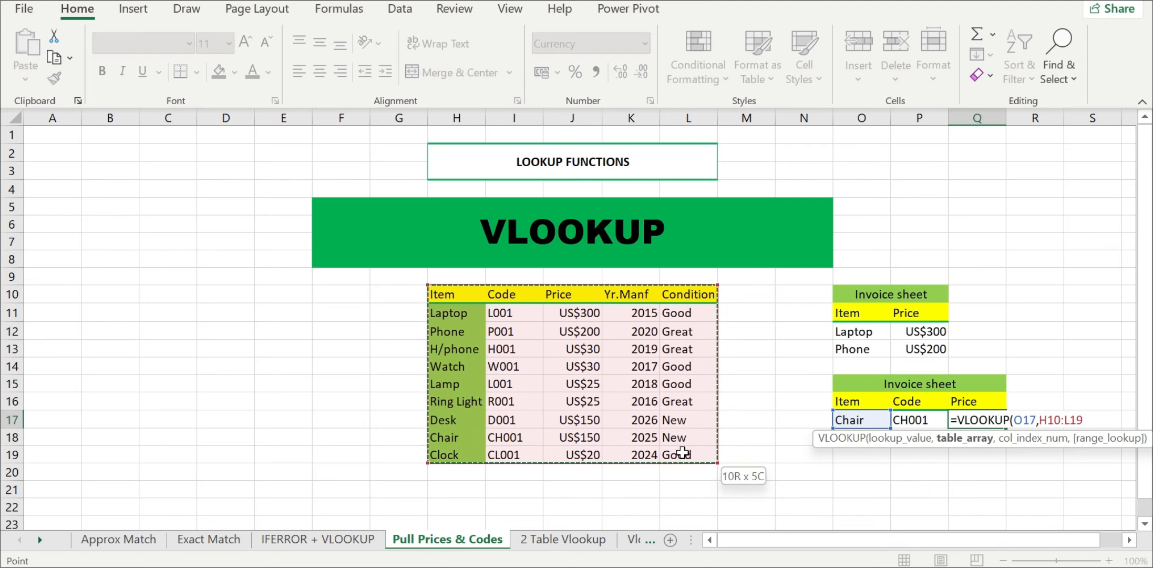
text(,)
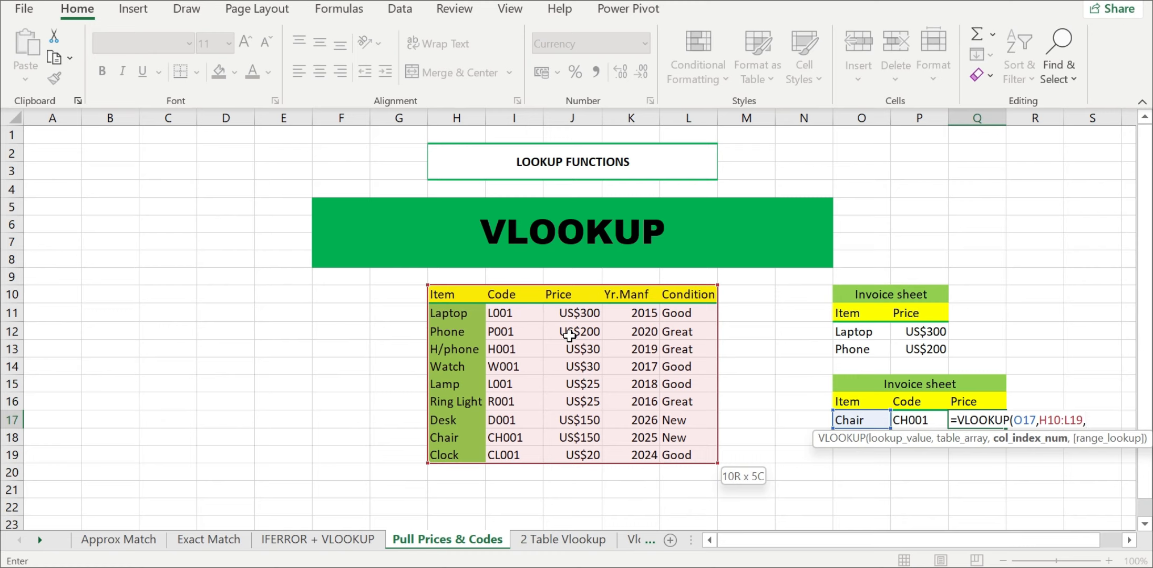
text(3,)
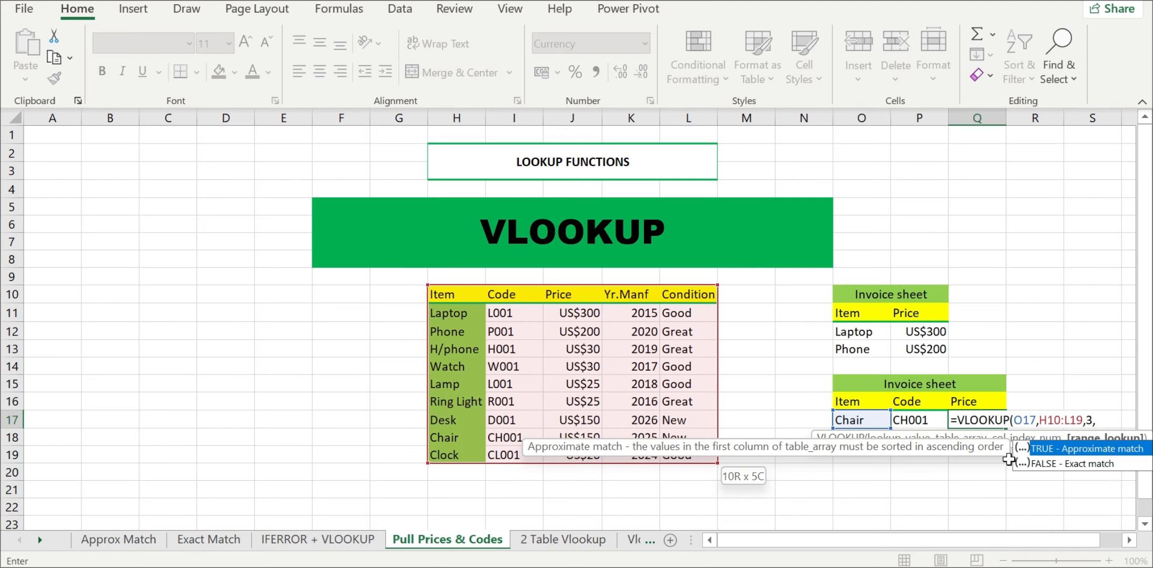
click(1102, 465)
double_click(1101, 464)
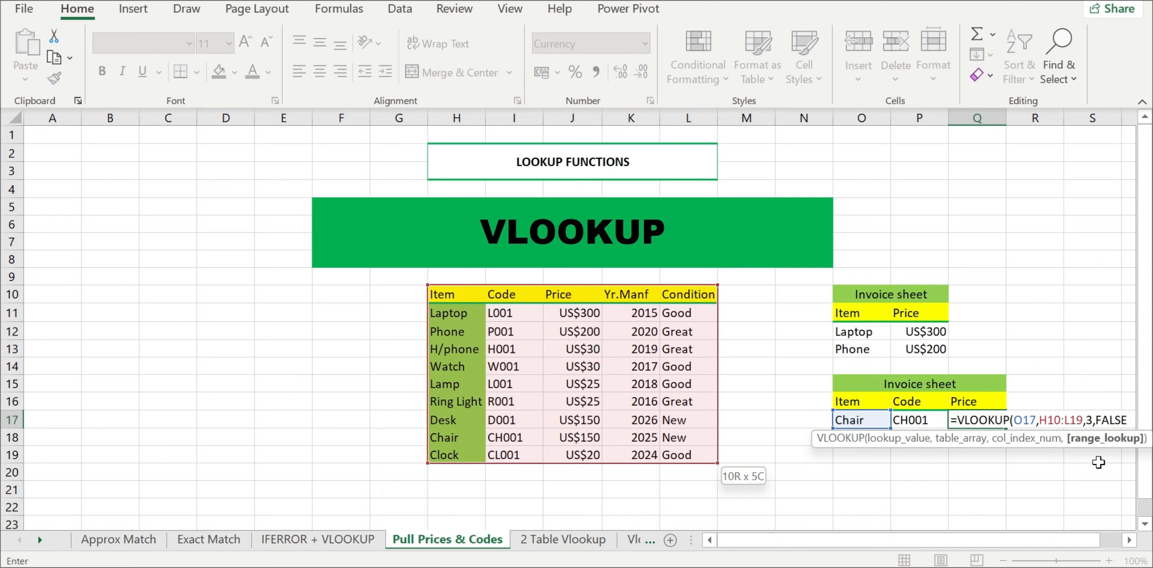
text())
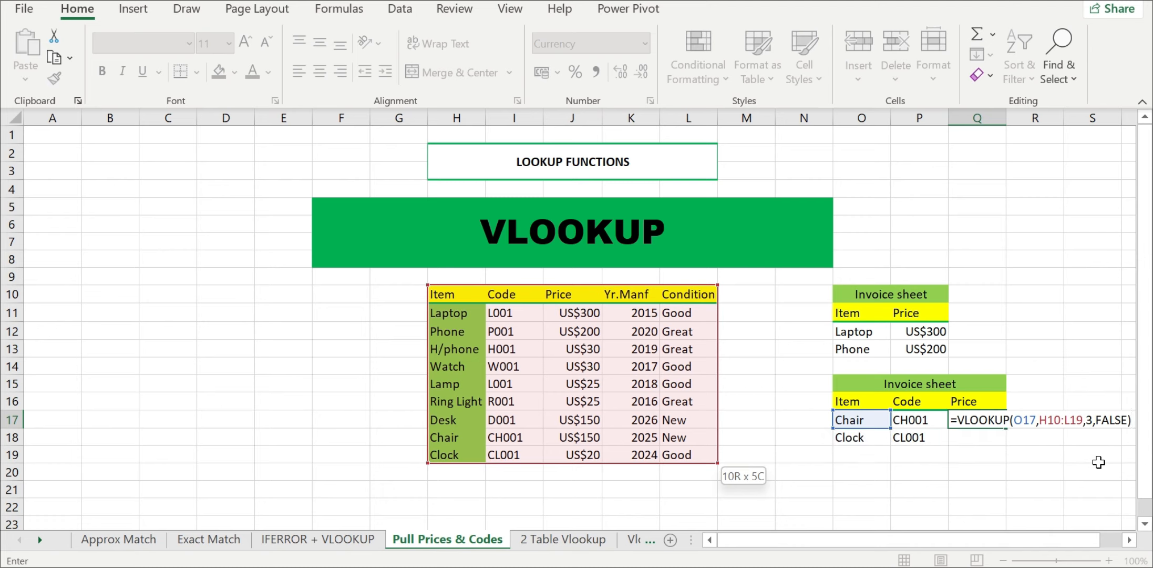
key(Return)
Lock the table range in Q17's formula as $H$10:$L$19
click(975, 421)
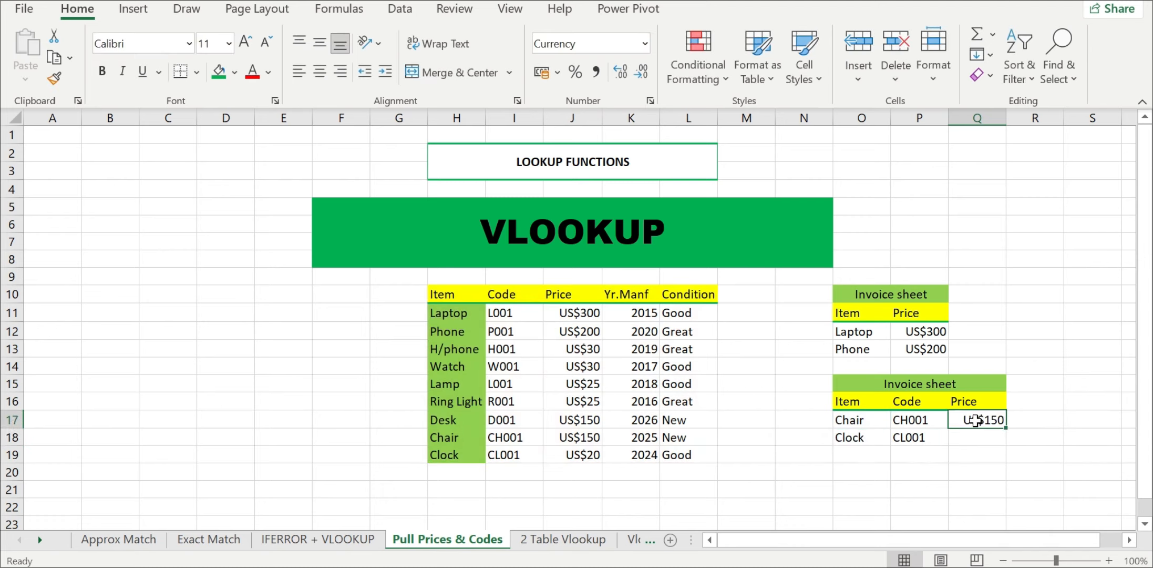
double_click(975, 421)
drag(1039, 419, 1083, 420)
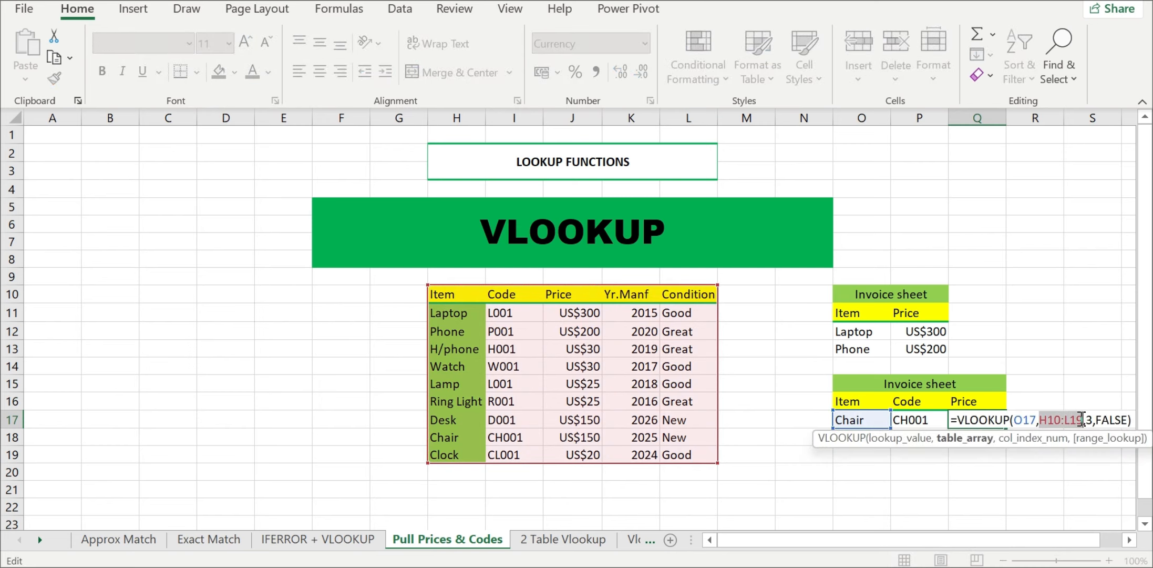
key(F4)
key(Return)
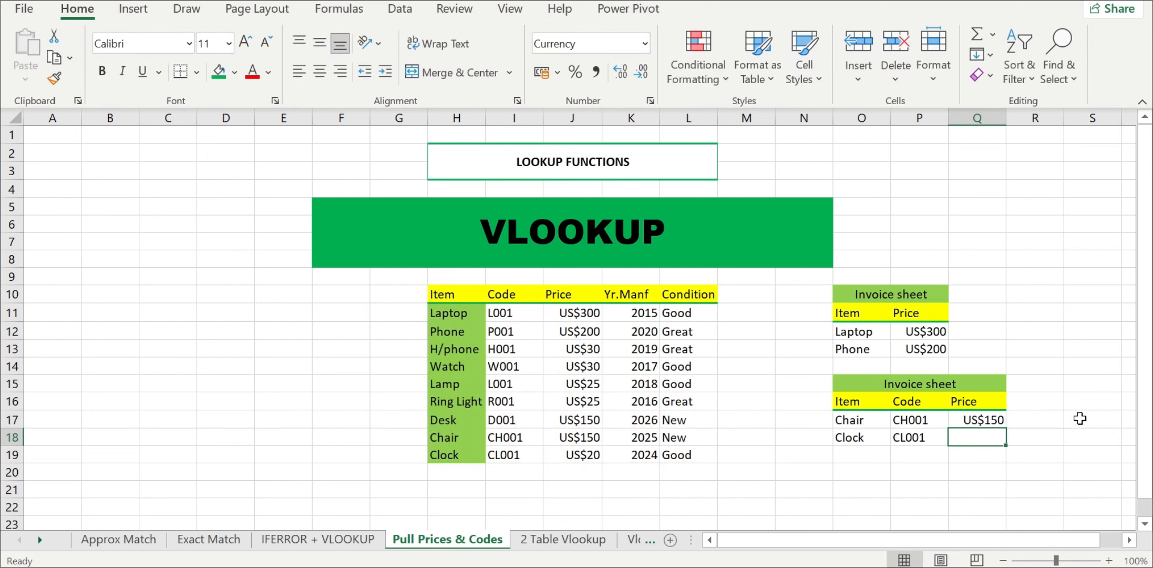
Fill the price formula from Q17 down to Q18 for the Clock
click(994, 422)
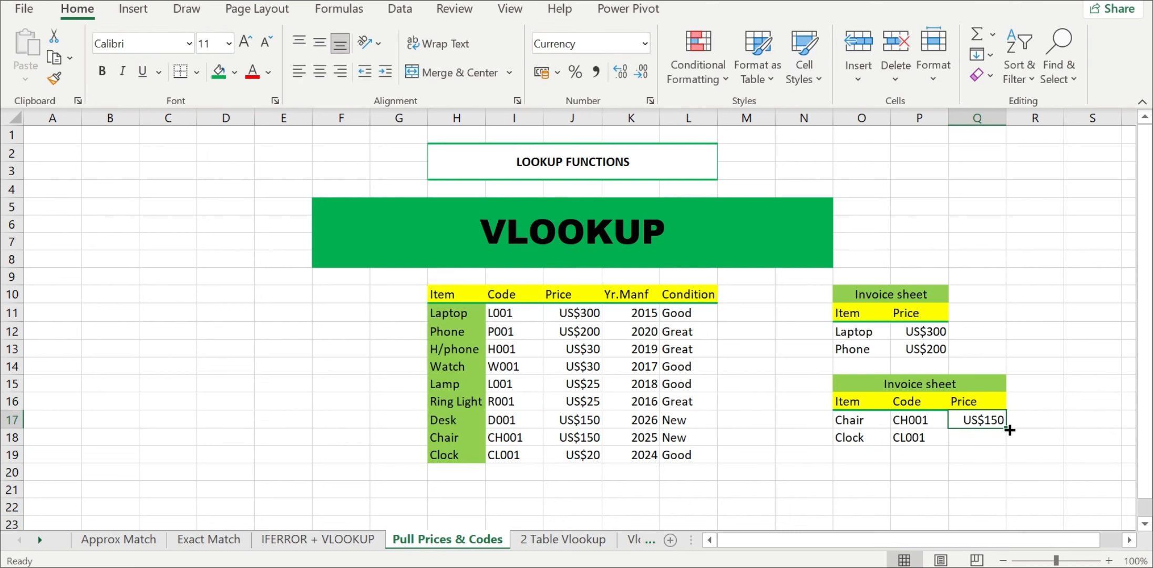
double_click(1005, 427)
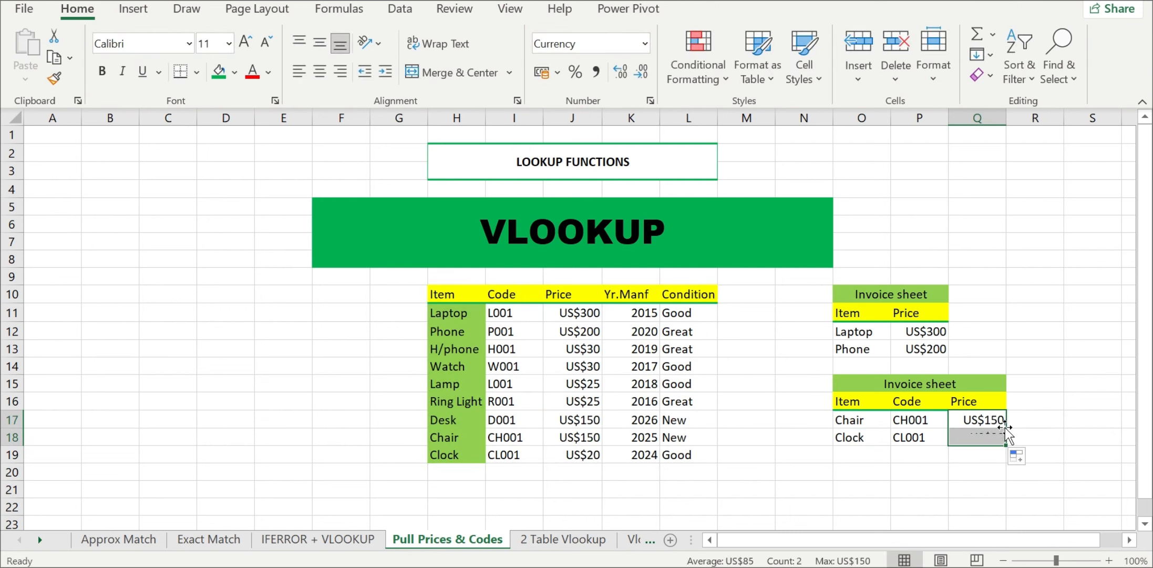
click(967, 437)
click(1037, 418)
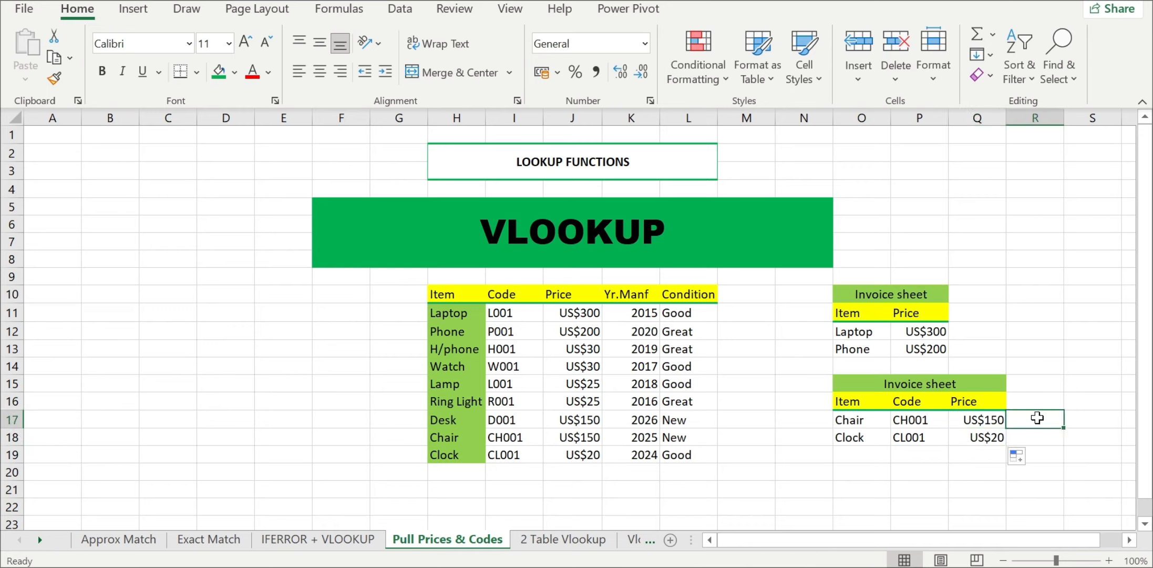
click(916, 482)
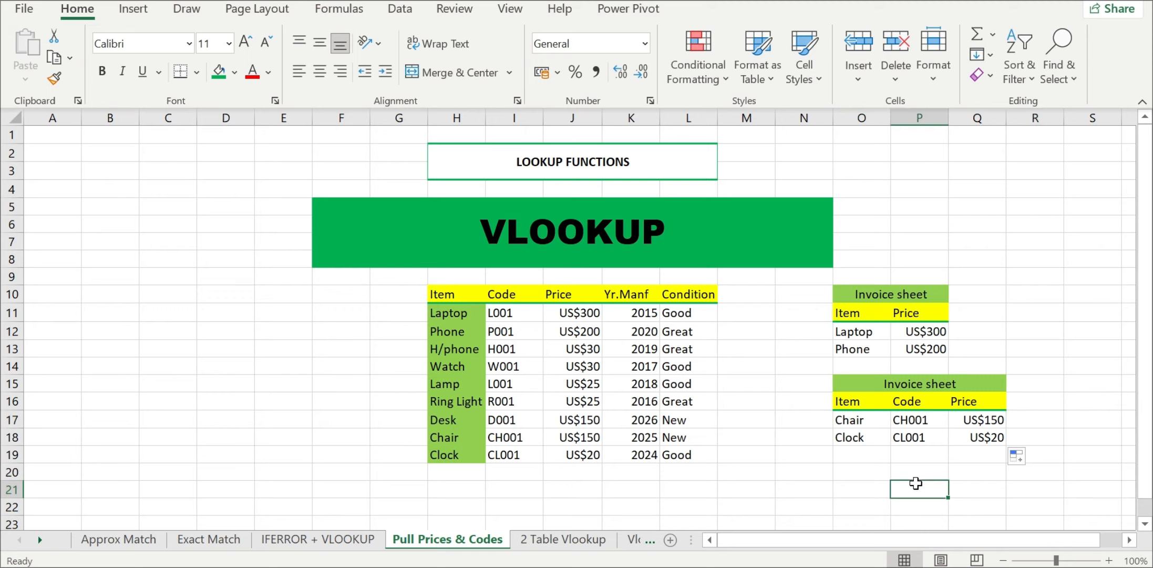
click(917, 332)
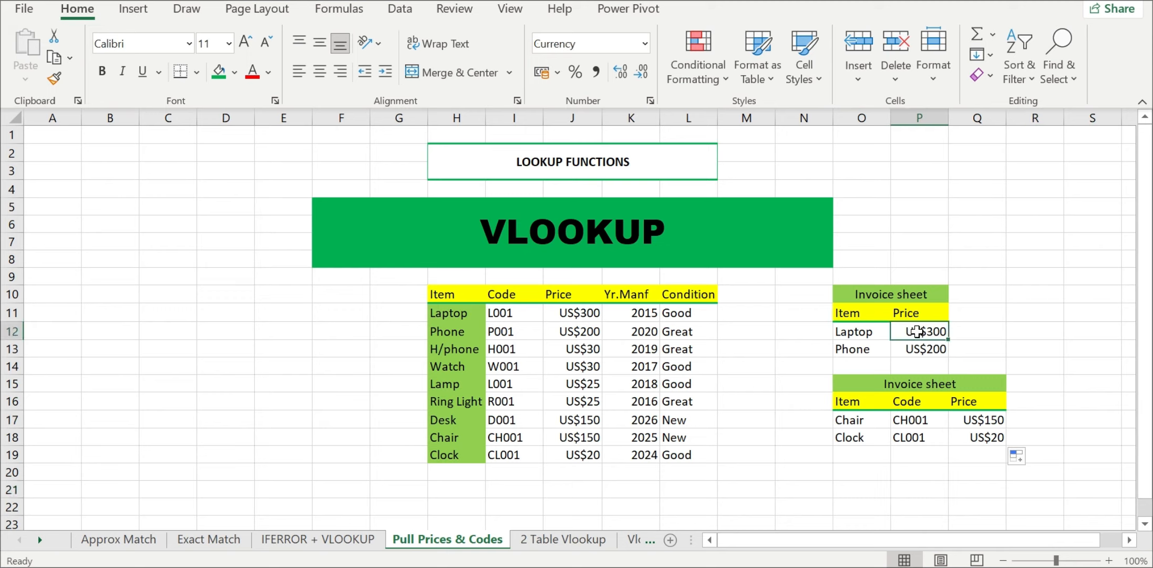
click(915, 420)
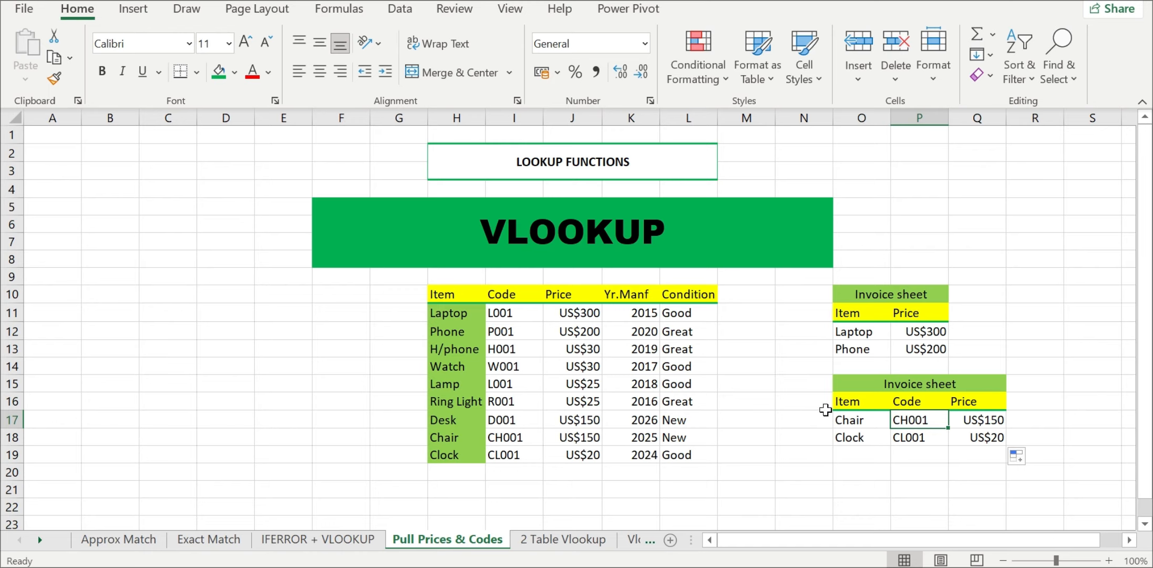
click(584, 400)
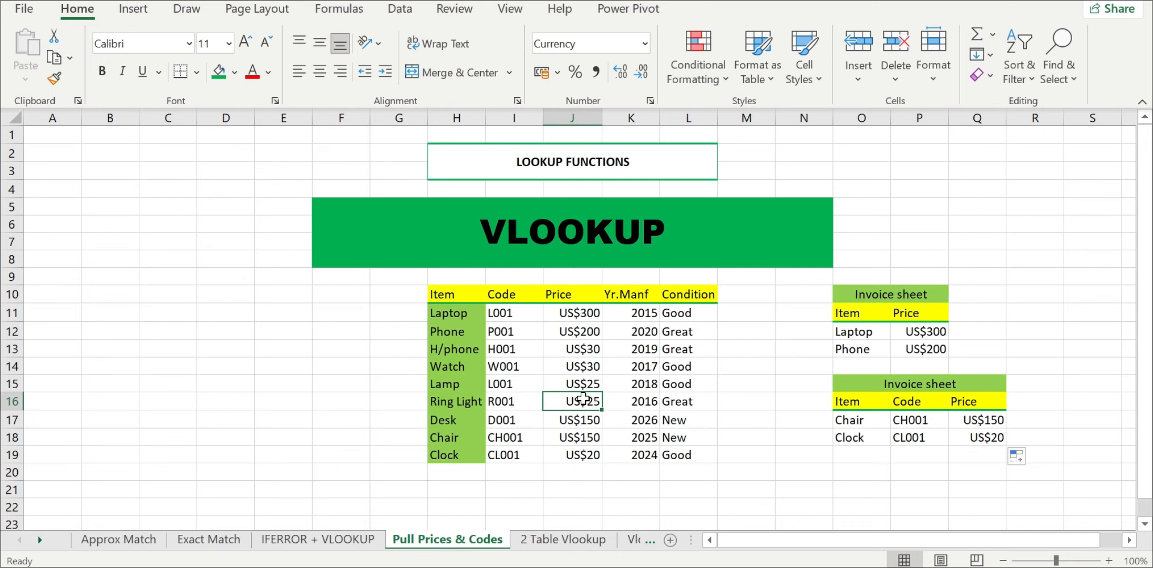